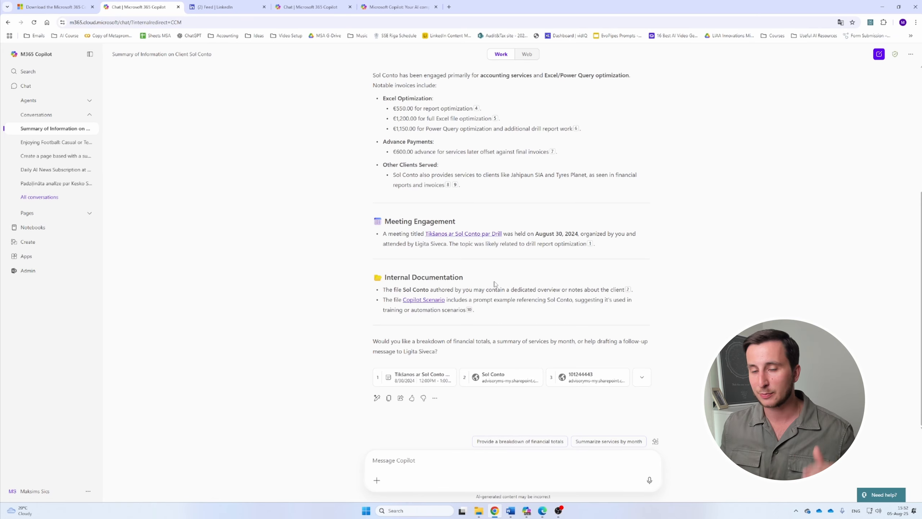
Collapse the conversations list and expand the agents list to open the Researcher agent.
click(89, 114)
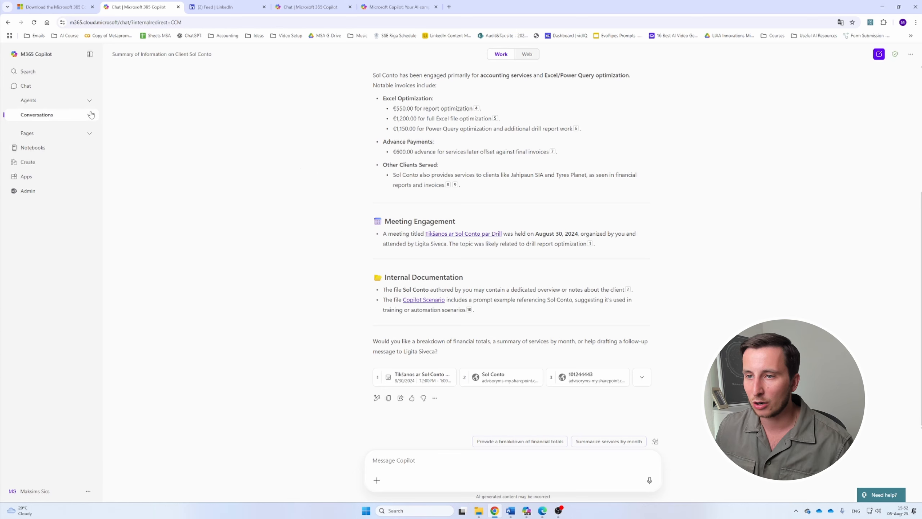
click(82, 86)
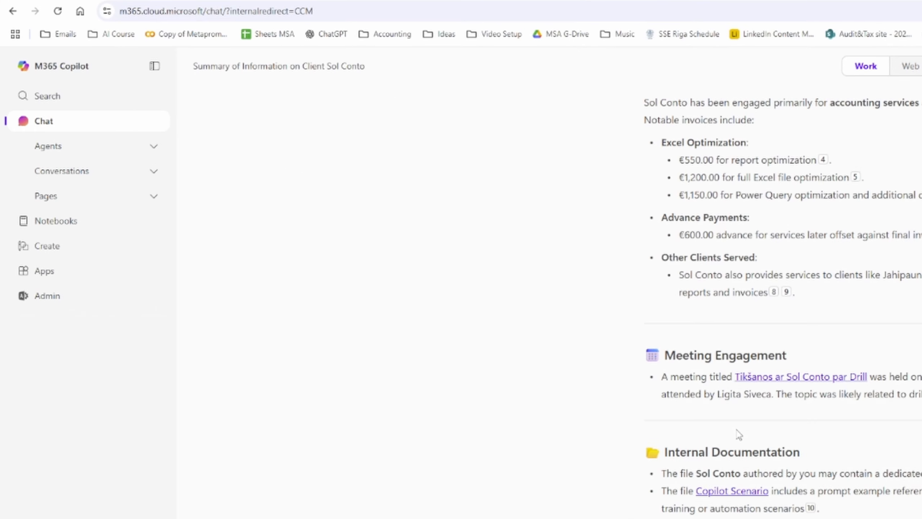
click(153, 146)
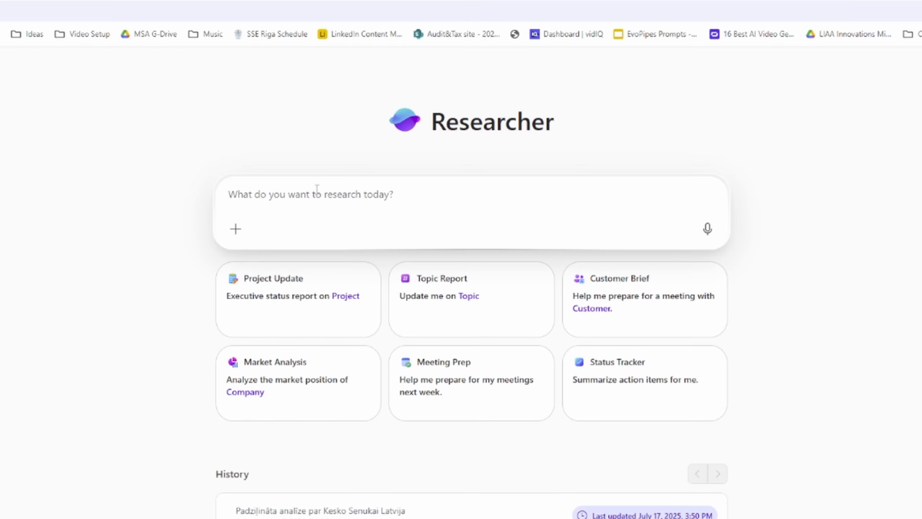
Ask Researcher to "analyze what are the key benefits of Microsoft 365 COpilot for Microsoft Apps".
text(analyze )
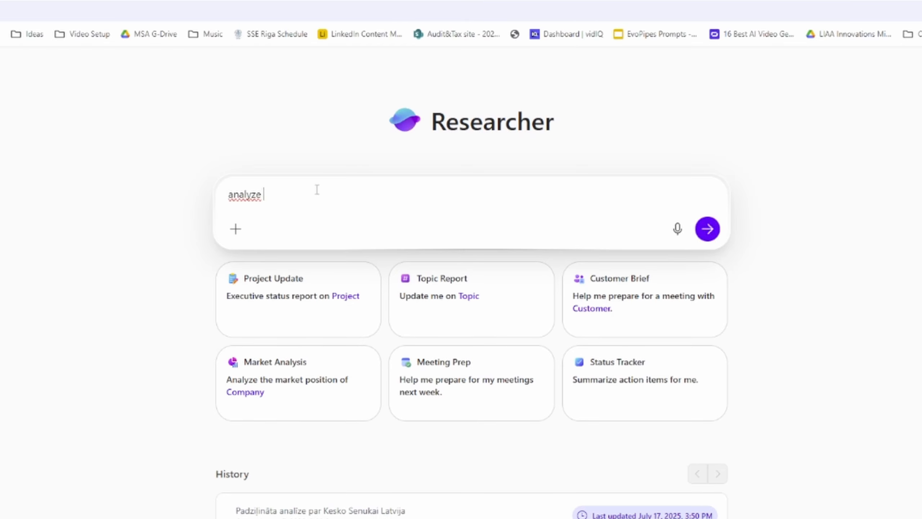
text(what are the key benefits of Mic)
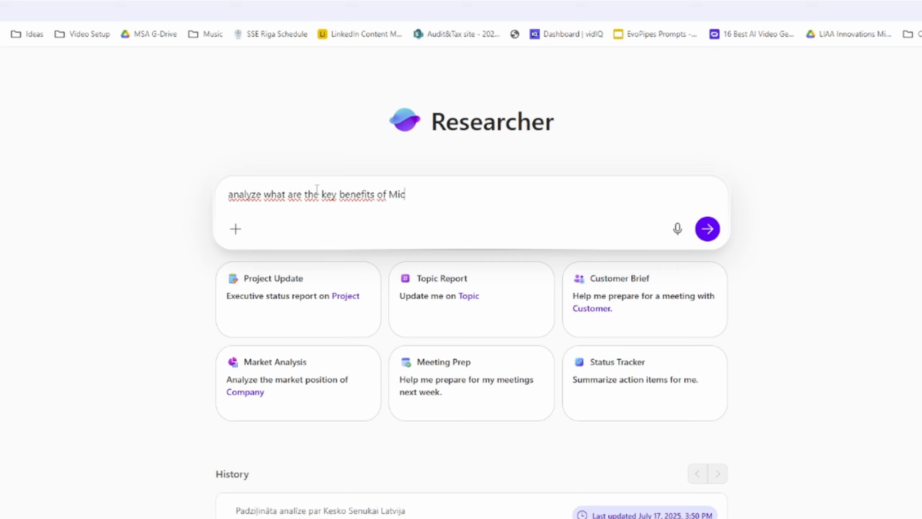
text(rosoft 365 COpi)
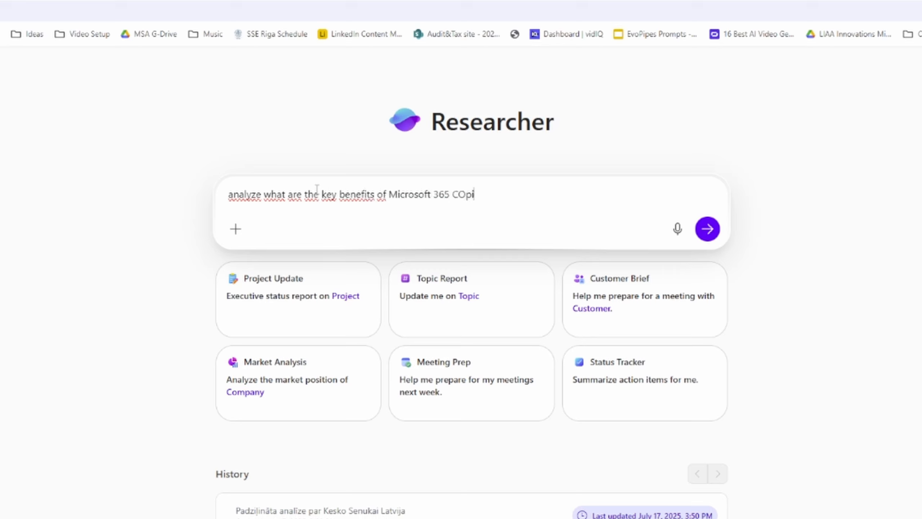
text(lot for Microsoft Apps)
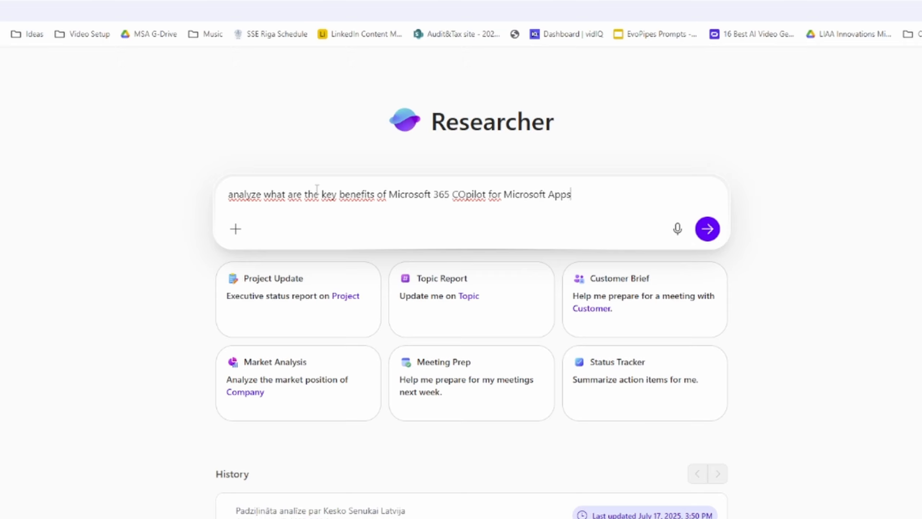
key(Return)
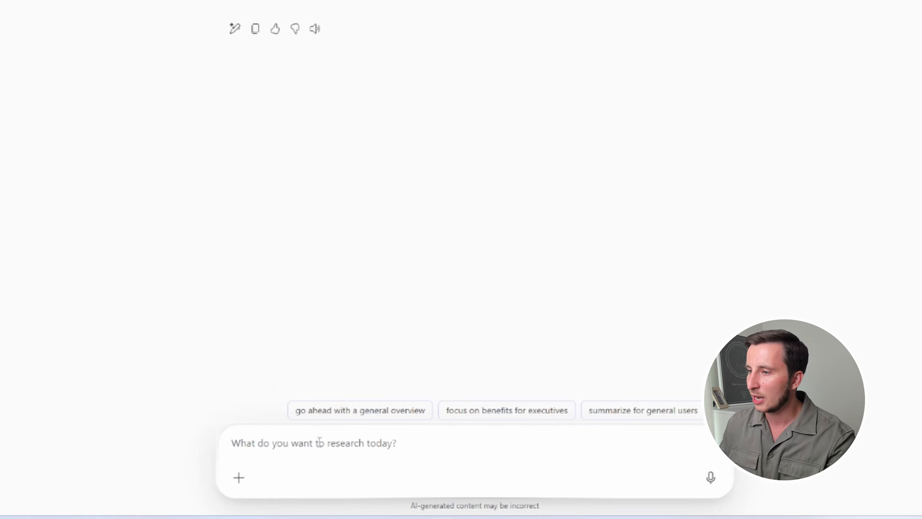
Answer Researcher's clarifying questions with "ASsume answers yourself".
text(ASsume ans)
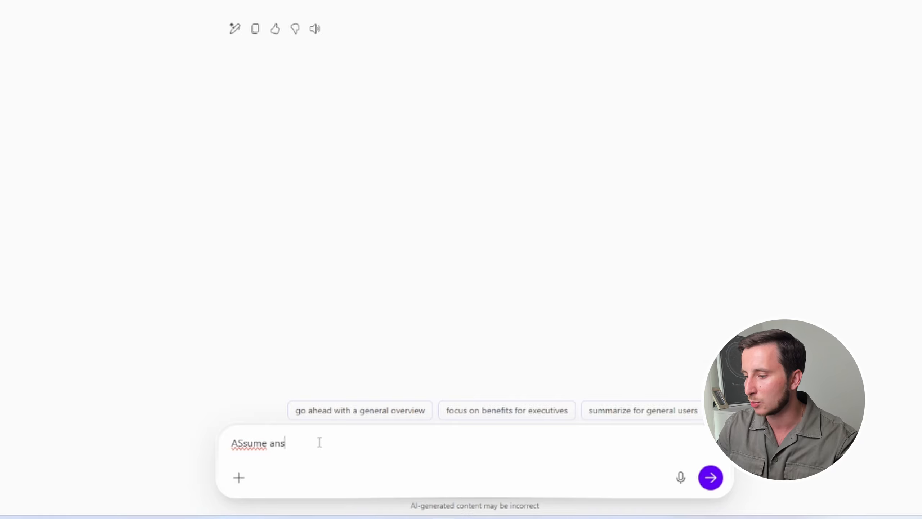
text(wers yourself)
key(Return)
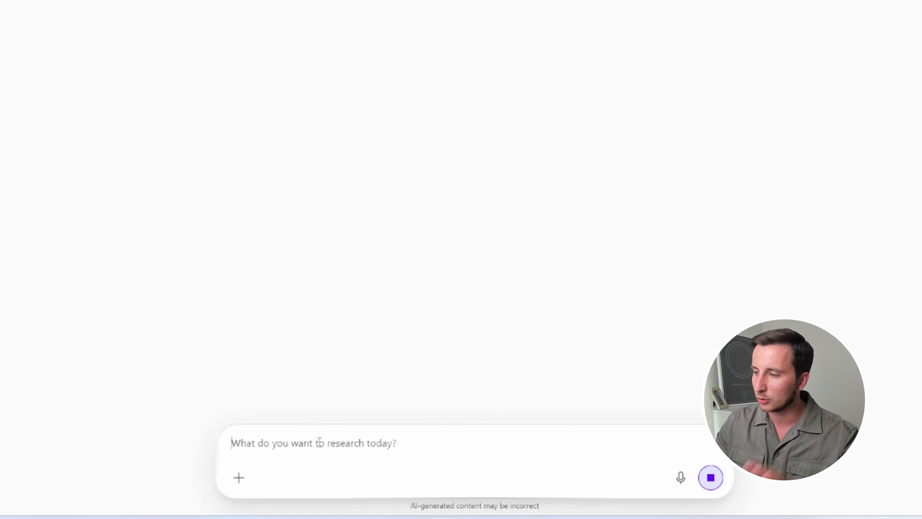
Check Researcher's clarifying questions and expand the progress details of the running research.
scroll(386, 240, up, 5)
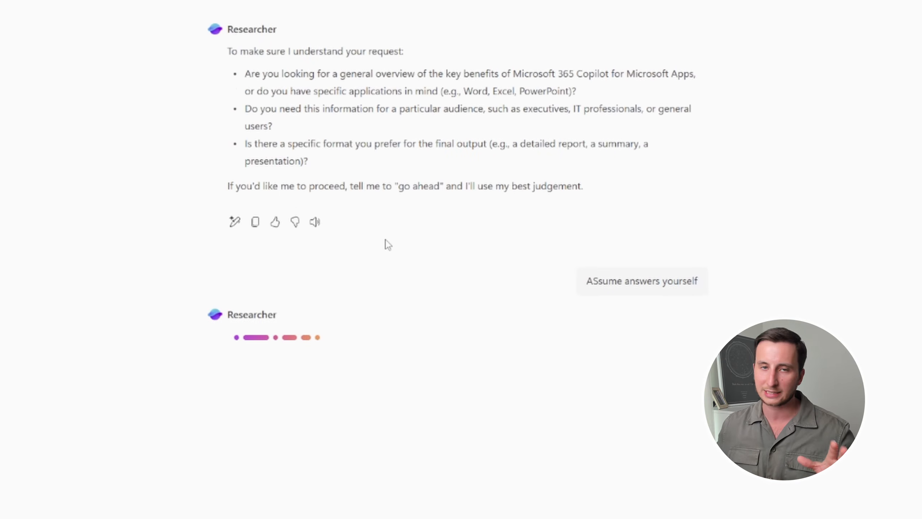
drag(158, 309, 595, 379)
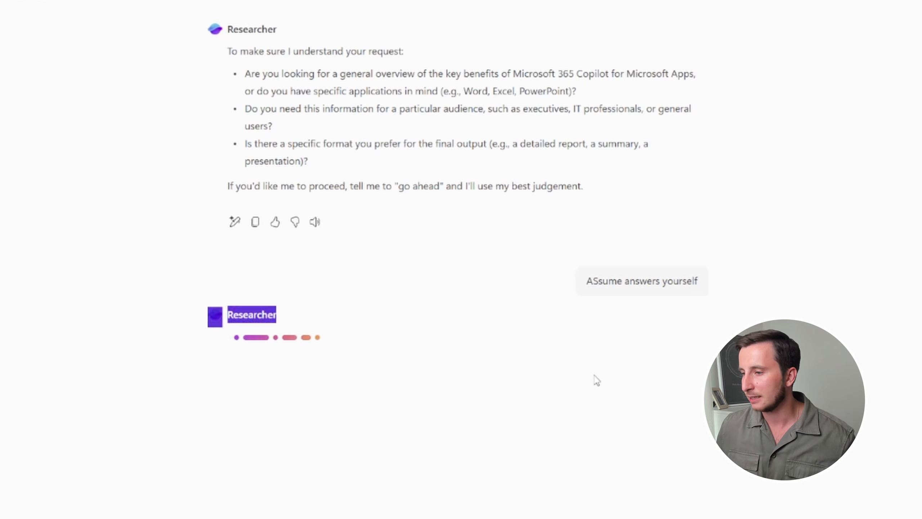
click(598, 380)
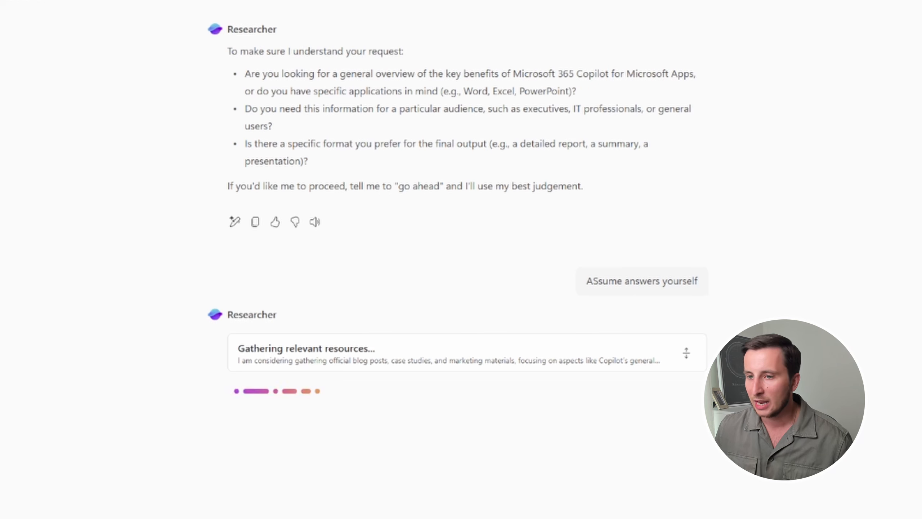
scroll(253, 319, down, 5)
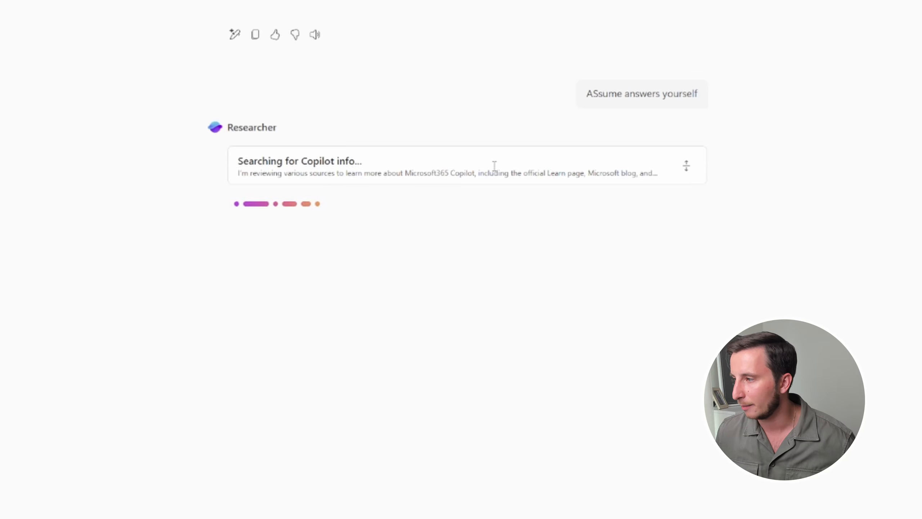
click(686, 165)
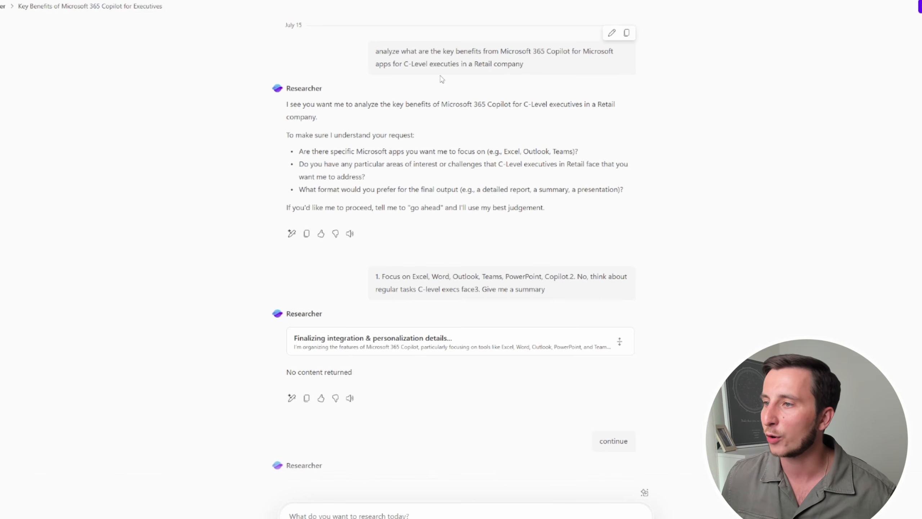
Review the original prompt and the clarification reply in the earlier conversation about Copilot benefits for C-level retail executives.
triple_click(379, 55)
drag(287, 117, 571, 206)
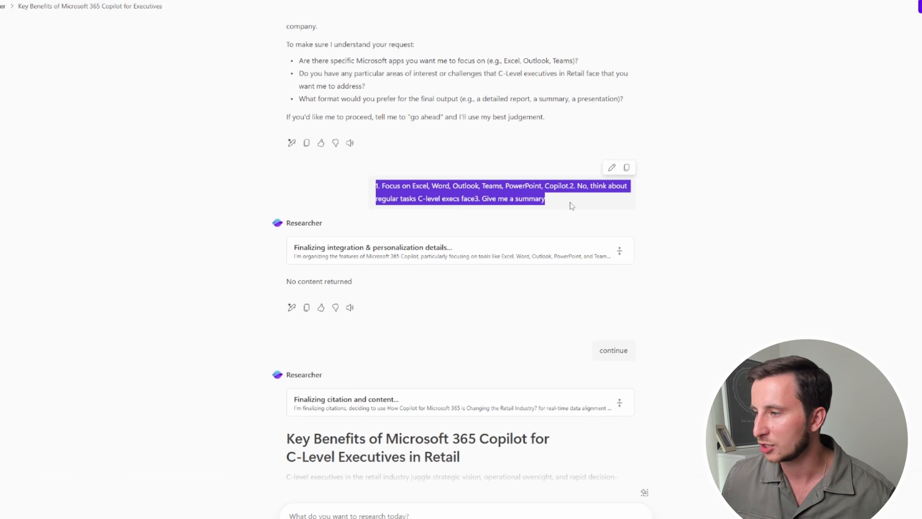
scroll(492, 93, down, 5)
scroll(491, 93, up, 3)
click(420, 50)
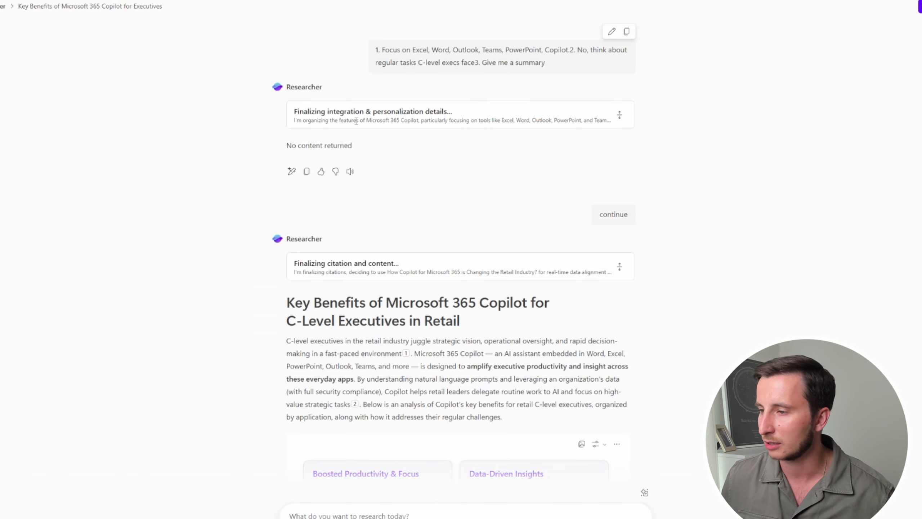
scroll(341, 108, up, 2)
scroll(522, 197, down, 3)
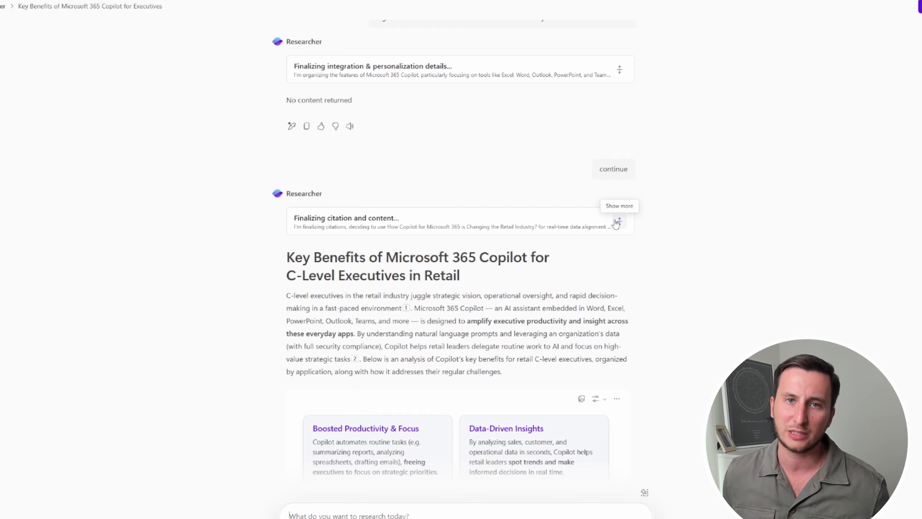
Read through the report from introduction to conclusion and check the options of the Faster Document Creation card.
scroll(245, 119, down, 5)
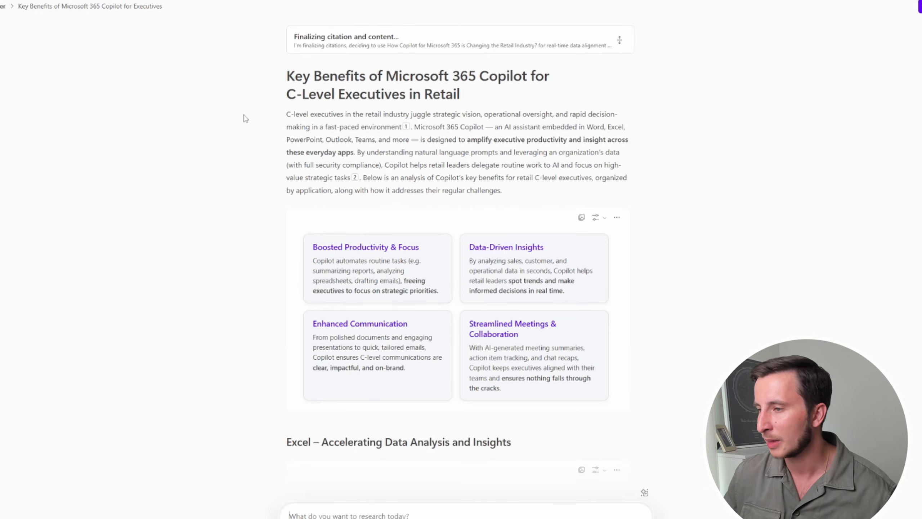
drag(283, 70, 584, 176)
click(505, 141)
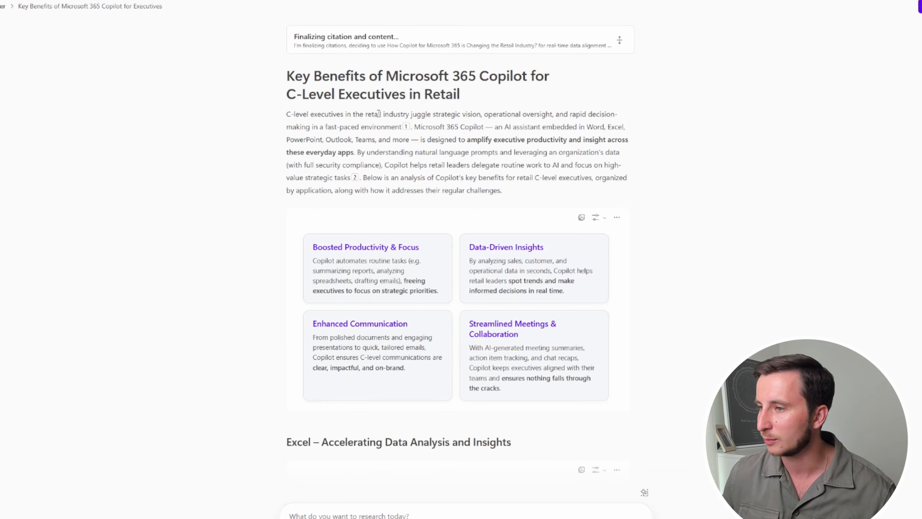
scroll(378, 116, down, 20)
scroll(379, 115, down, 20)
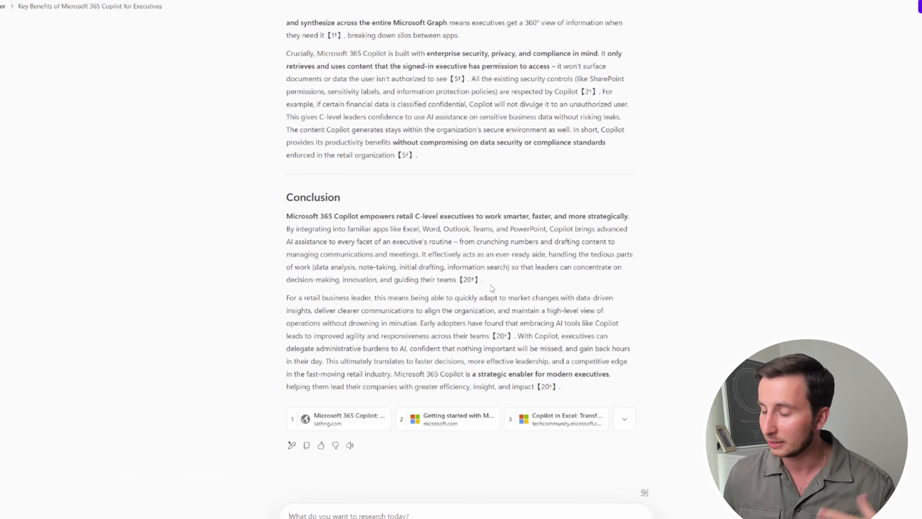
scroll(473, 323, up, 20)
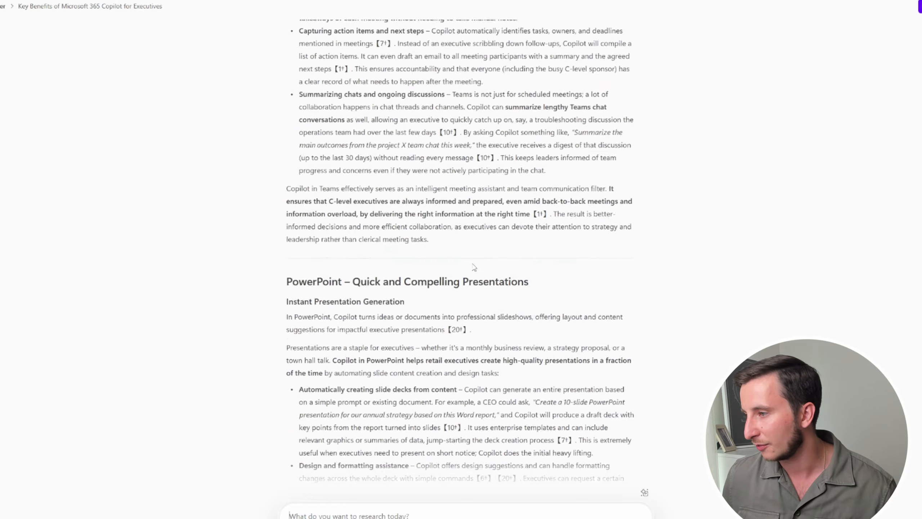
scroll(469, 239, up, 3)
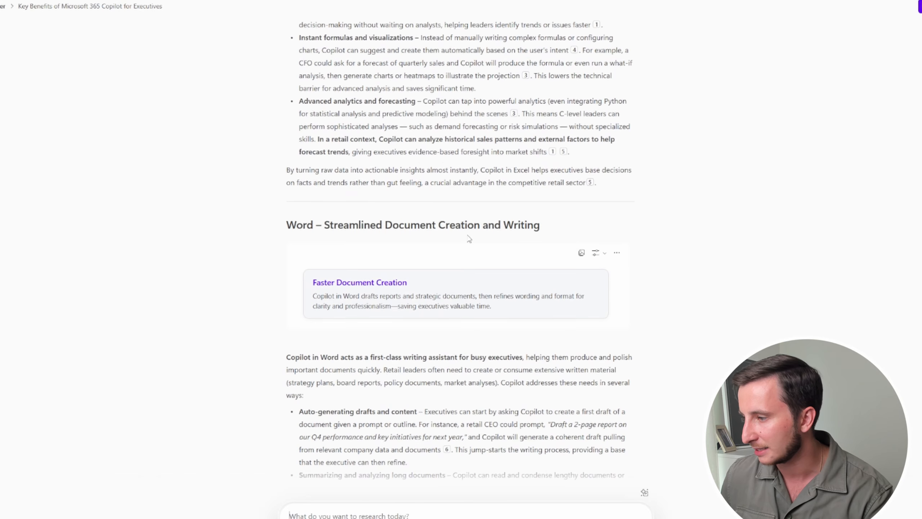
click(604, 253)
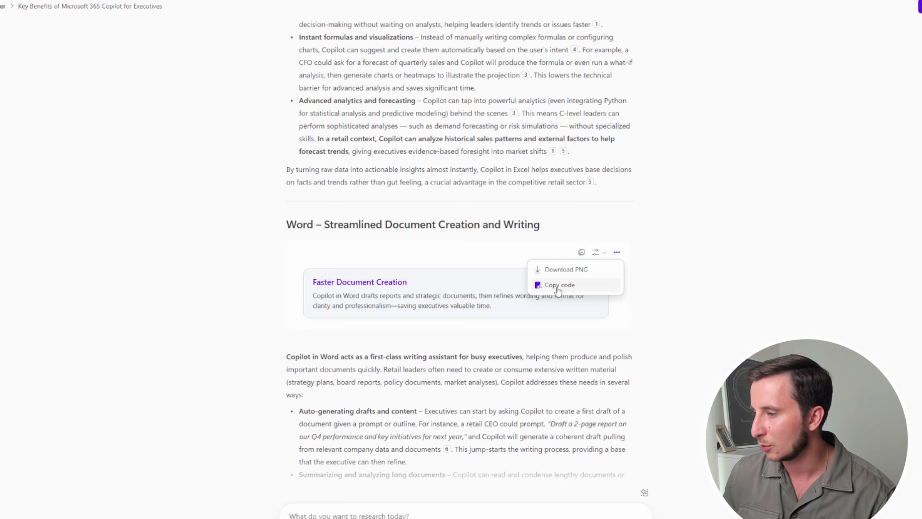
click(596, 252)
Expand the "Finalizing citation and content" reasoning log above the report, examine it and collapse it again.
scroll(568, 212, up, 20)
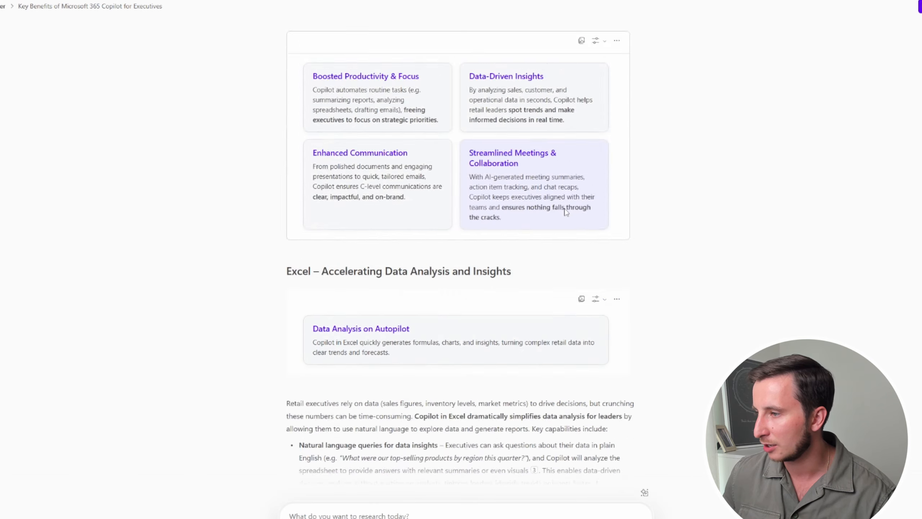
scroll(567, 212, down, 6)
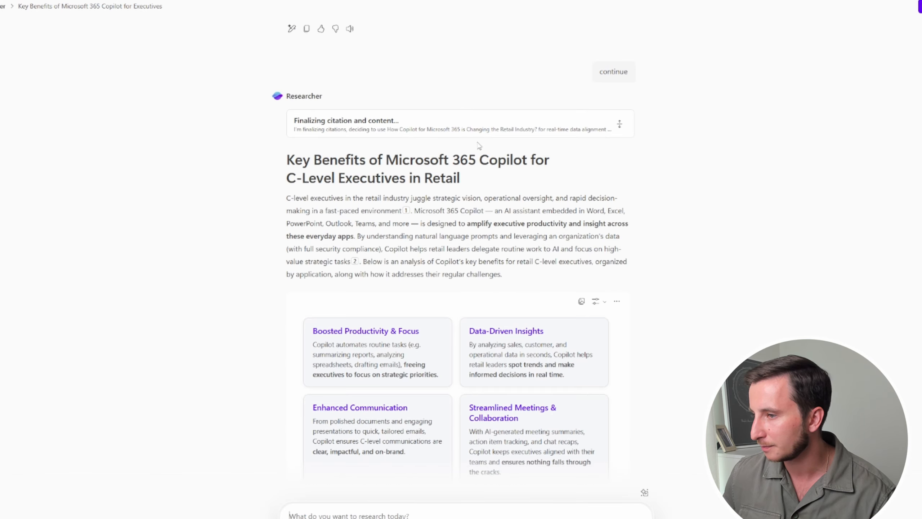
click(619, 124)
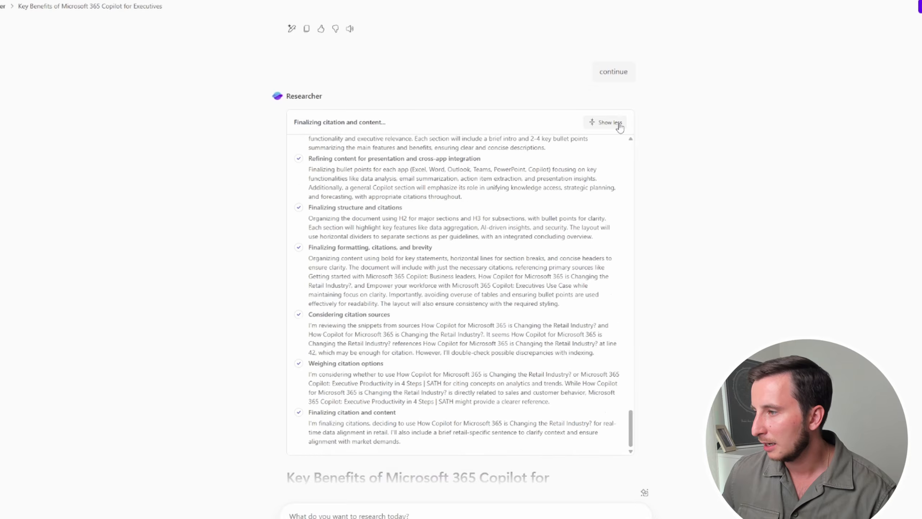
click(619, 124)
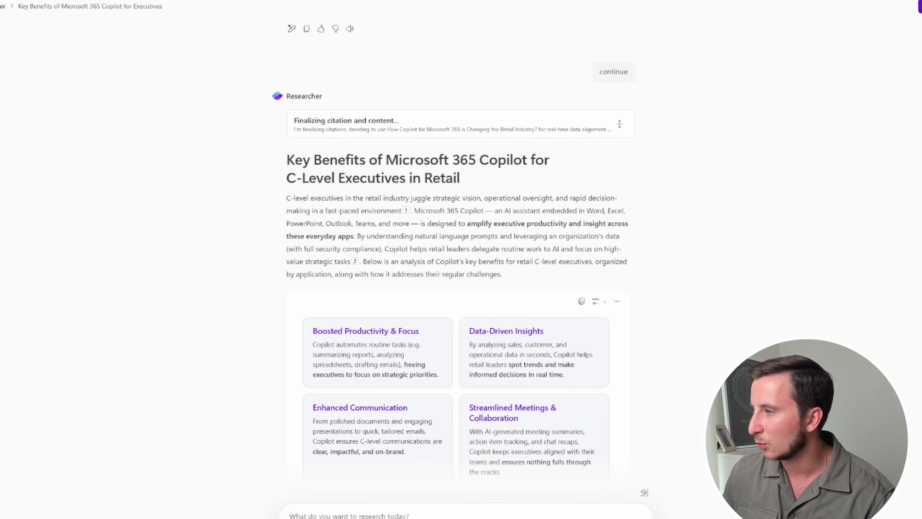
Expand the list of cited sources below the report's conclusion, examine the citations and collapse the list.
drag(921, 91, 917, 480)
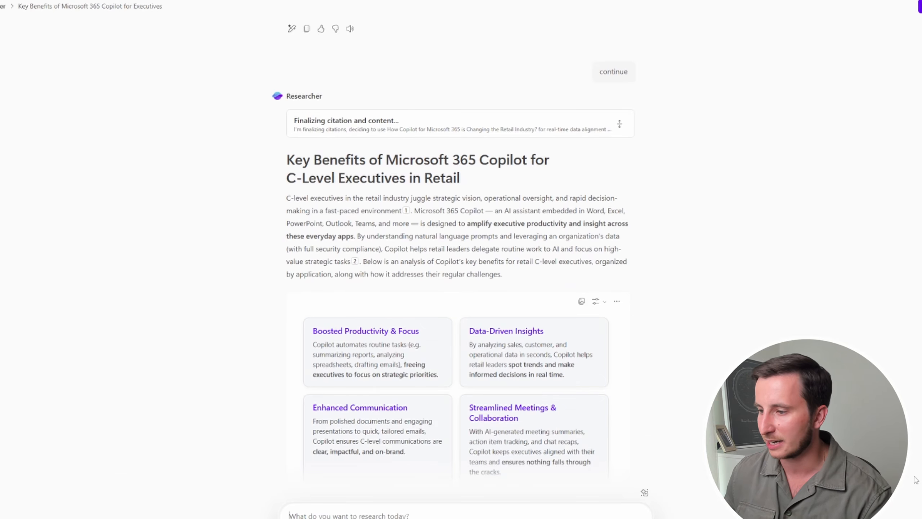
scroll(921, 477, down, 5)
scroll(921, 477, up, 6)
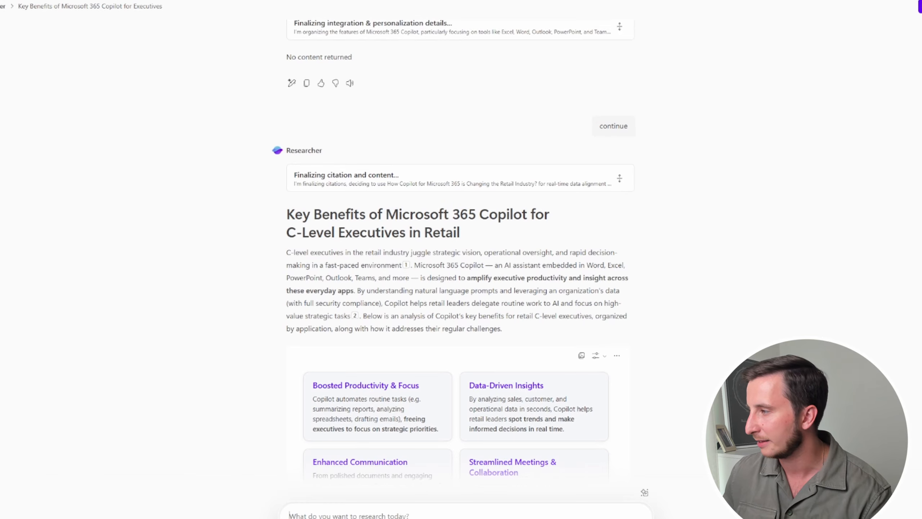
scroll(921, 477, down, 6)
scroll(460, 255, down, 15)
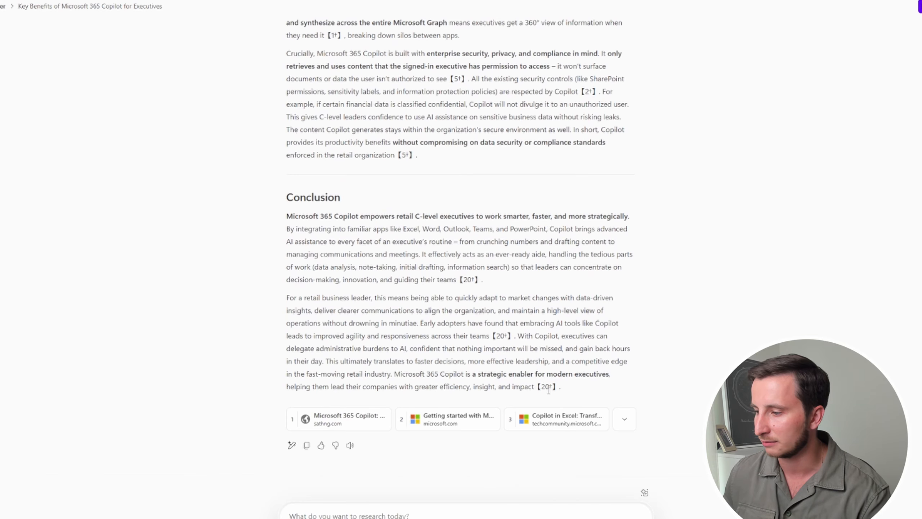
click(624, 419)
scroll(487, 363, down, 4)
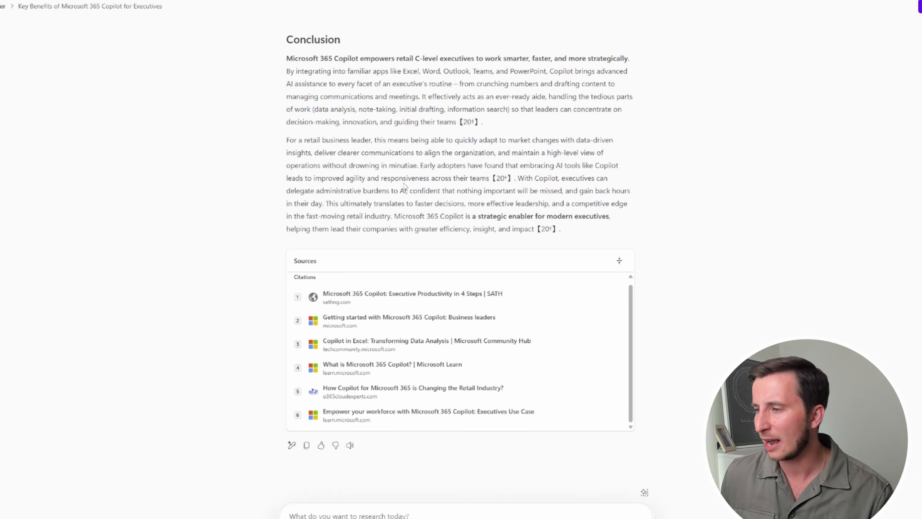
click(619, 260)
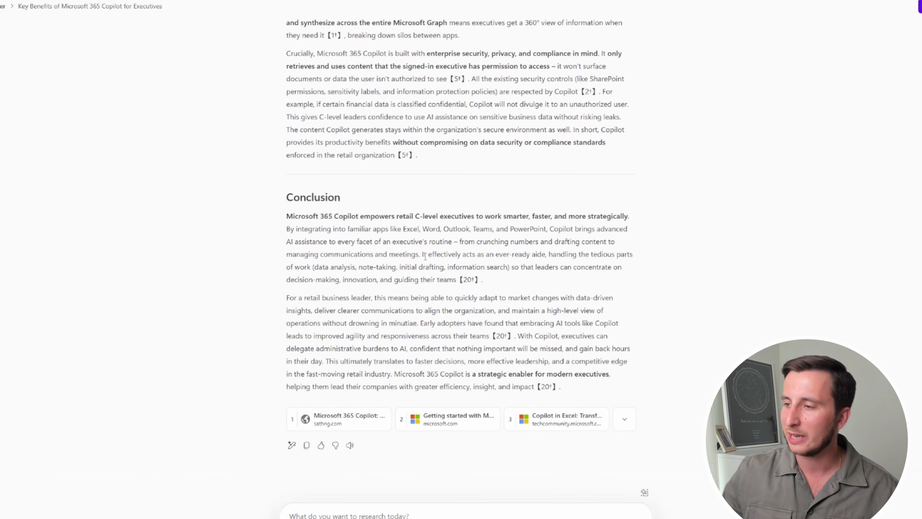
Open the Researcher report as an editable page and select its introductory paragraph.
click(292, 446)
click(320, 461)
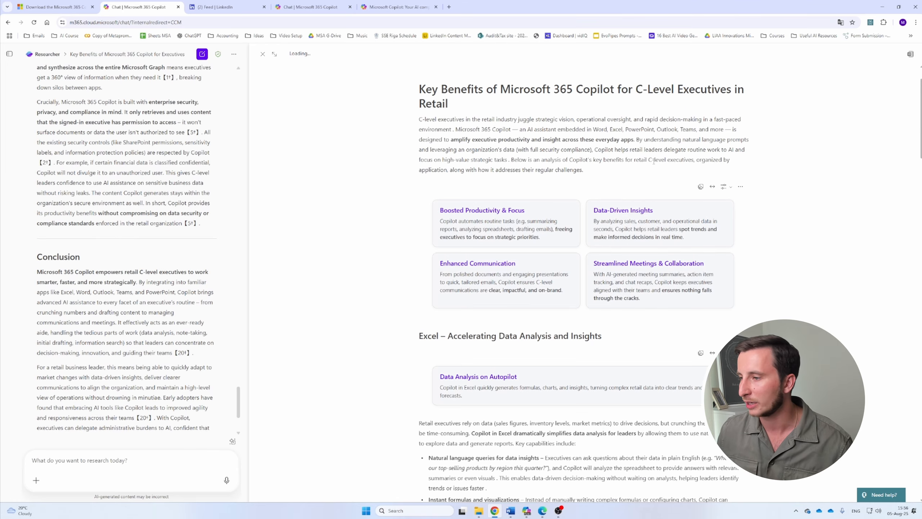
triple_click(427, 120)
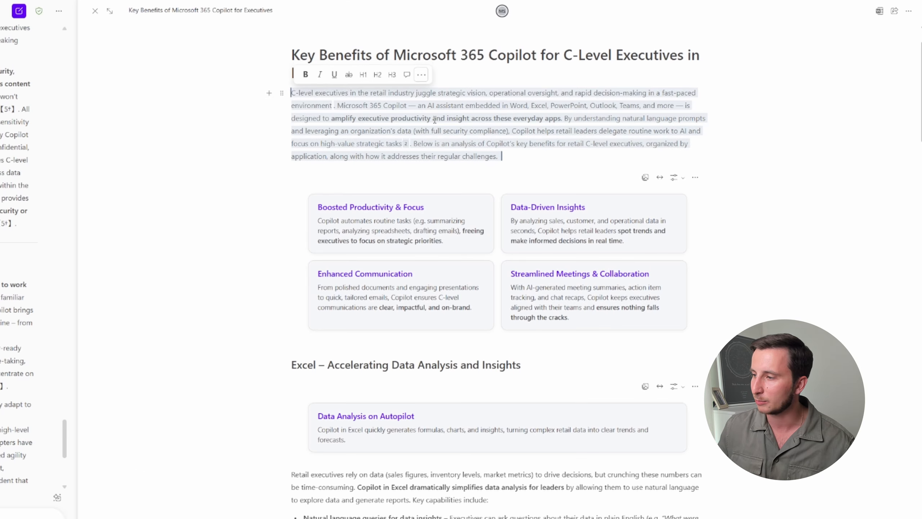
Delete the selected introductory paragraph and remove the bold formatting from the Excel section's body text and bullets.
key(BackSpace)
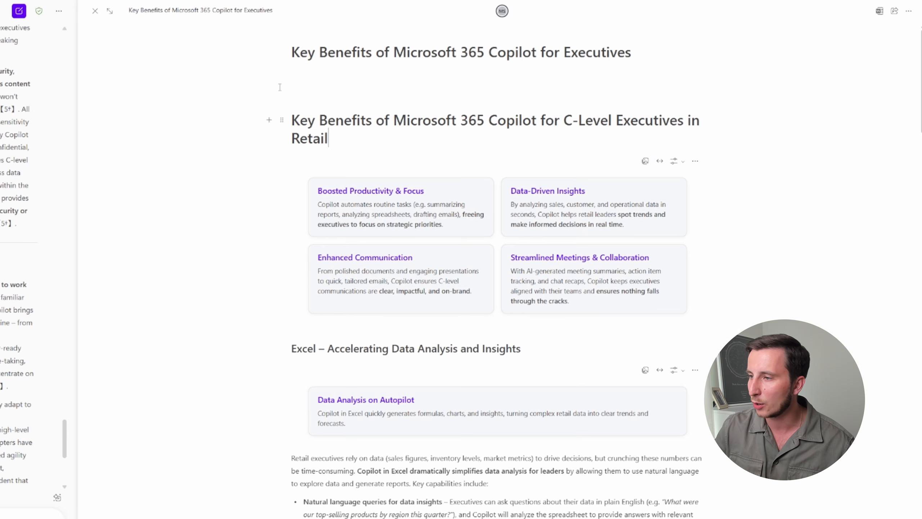
scroll(342, 81, down, 8)
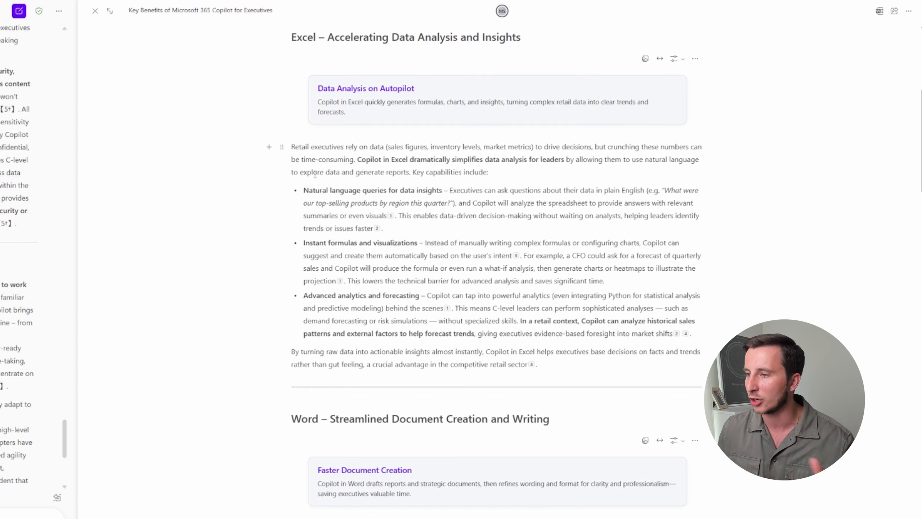
drag(290, 147, 612, 363)
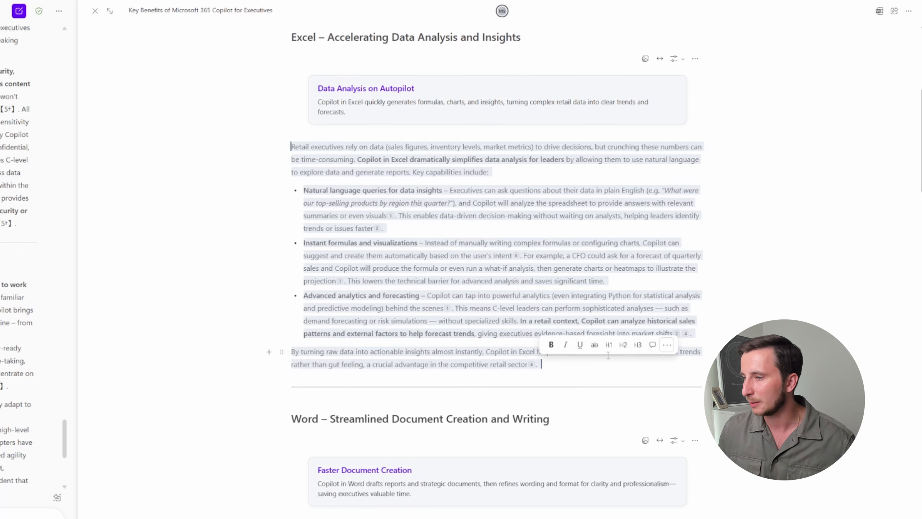
scroll(663, 353, up, 2)
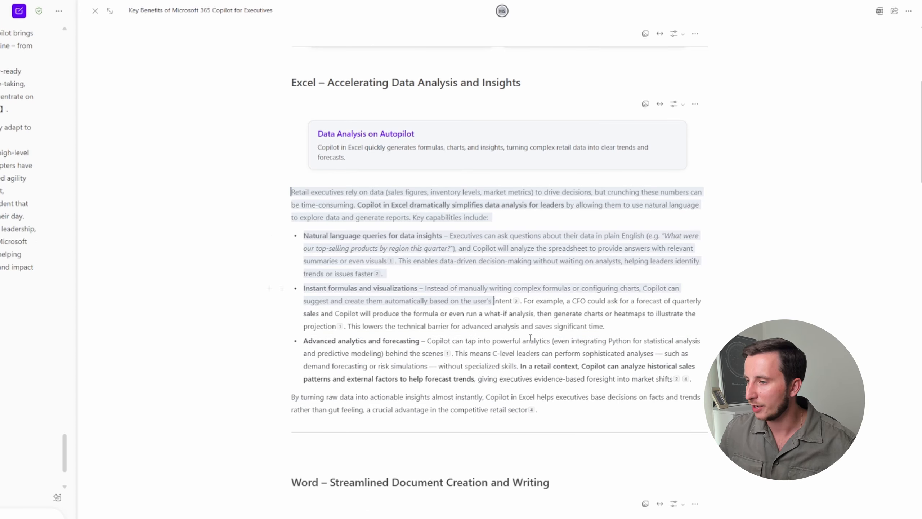
click(556, 395)
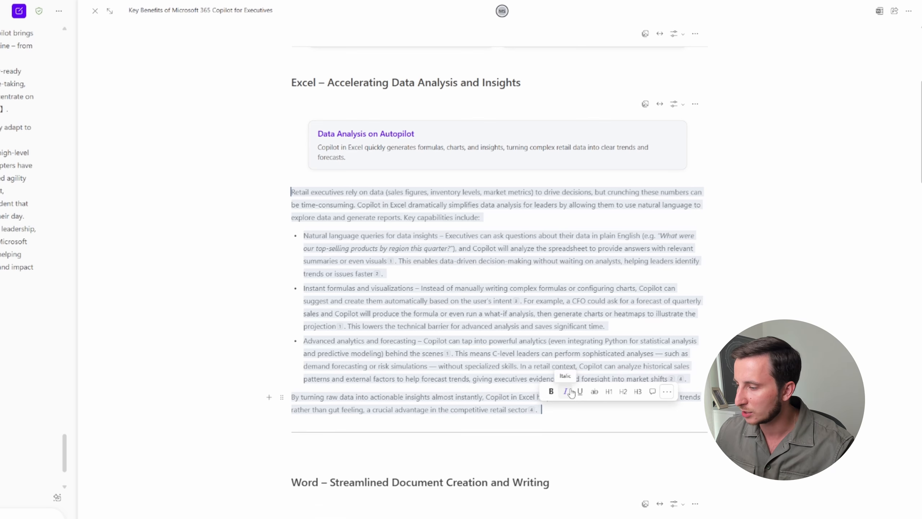
click(386, 236)
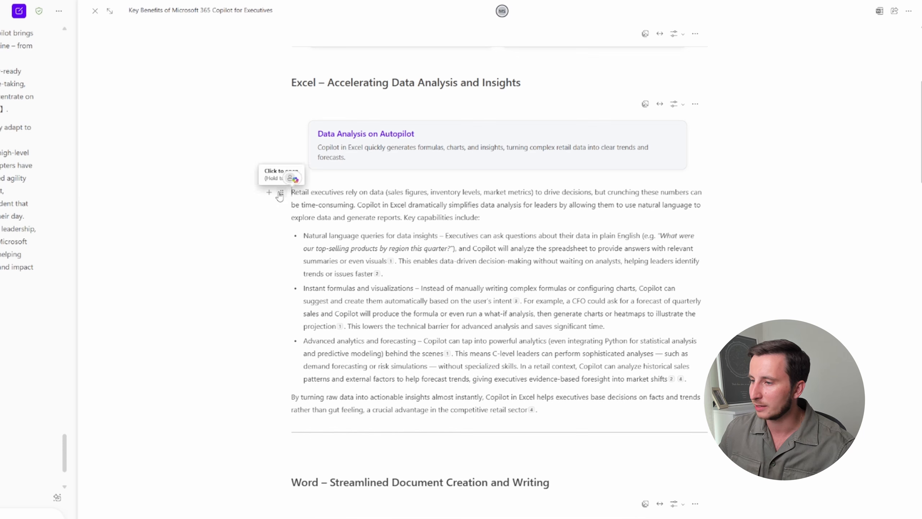
Select a line in the first Excel bullet, look over the Word section and check the page's Open in Word and further options.
drag(282, 193, 282, 258)
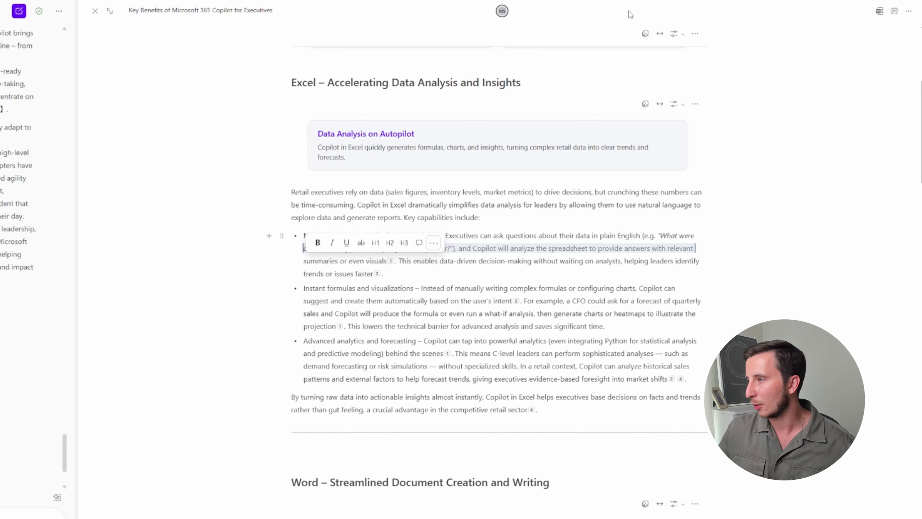
scroll(551, 230, down, 10)
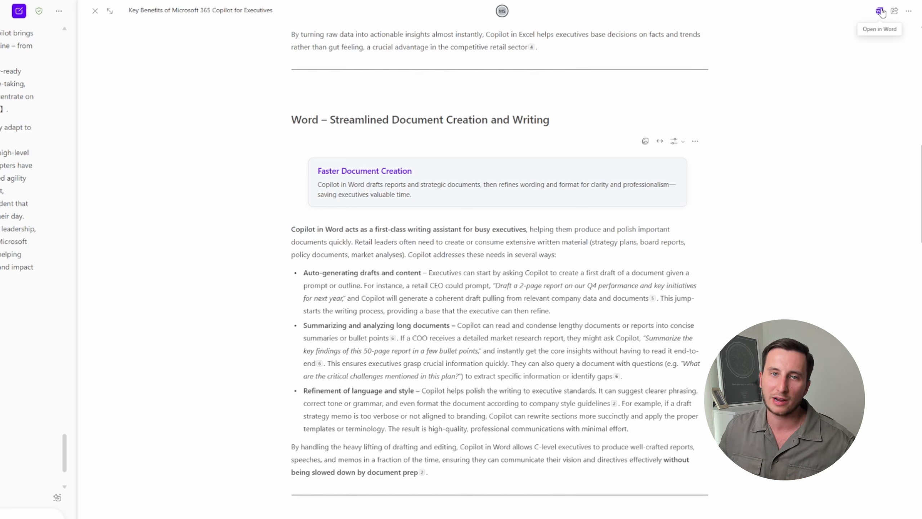
click(910, 13)
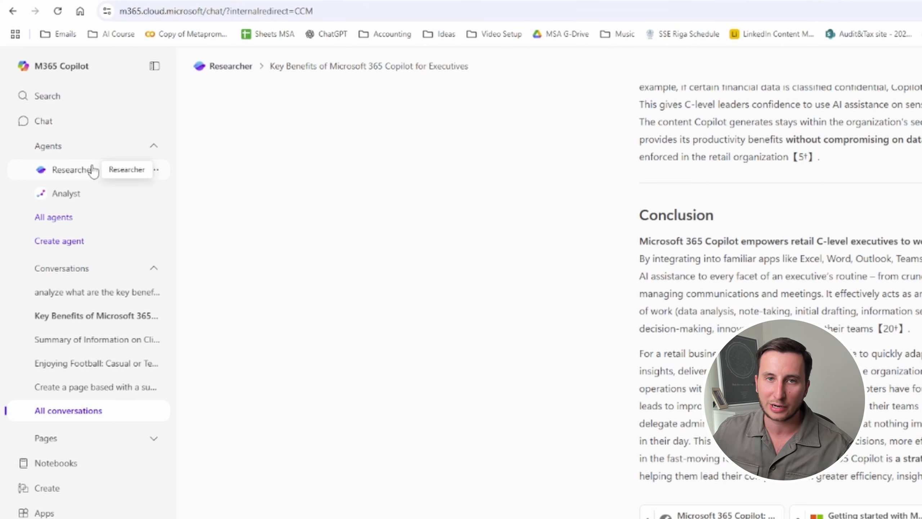
Open the Analyst agent and attach the SalesData.xlsx workbook to a new message.
click(93, 196)
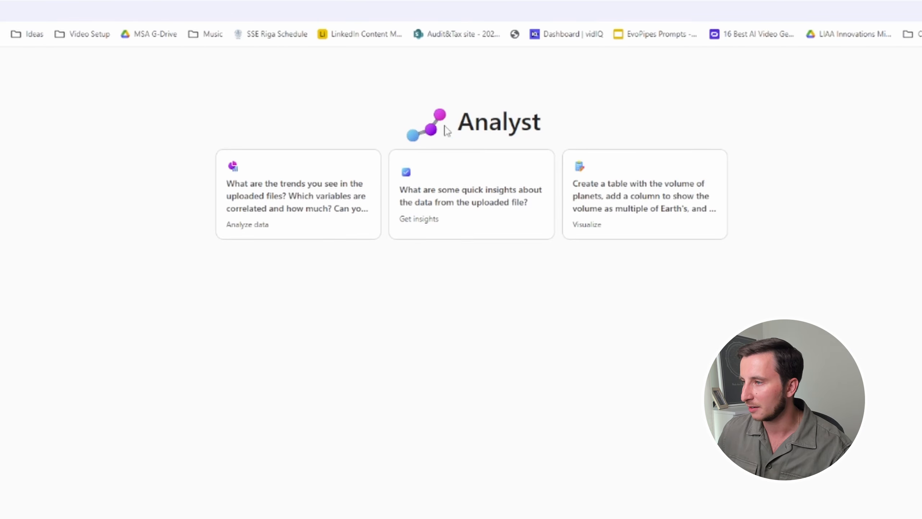
drag(449, 131, 563, 133)
click(280, 460)
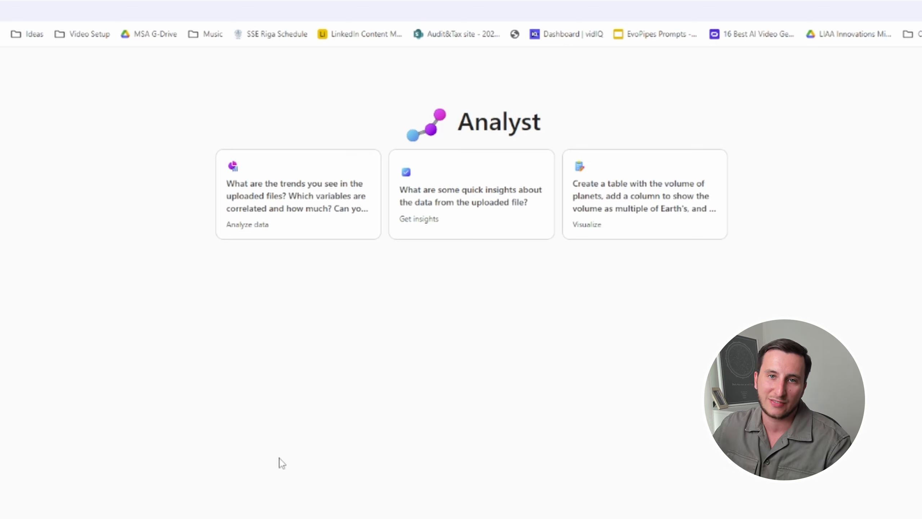
click(234, 494)
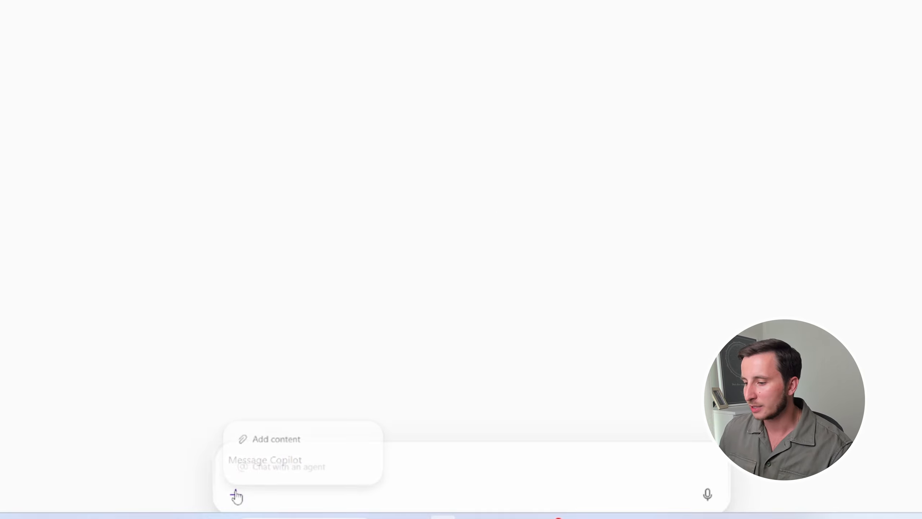
click(256, 442)
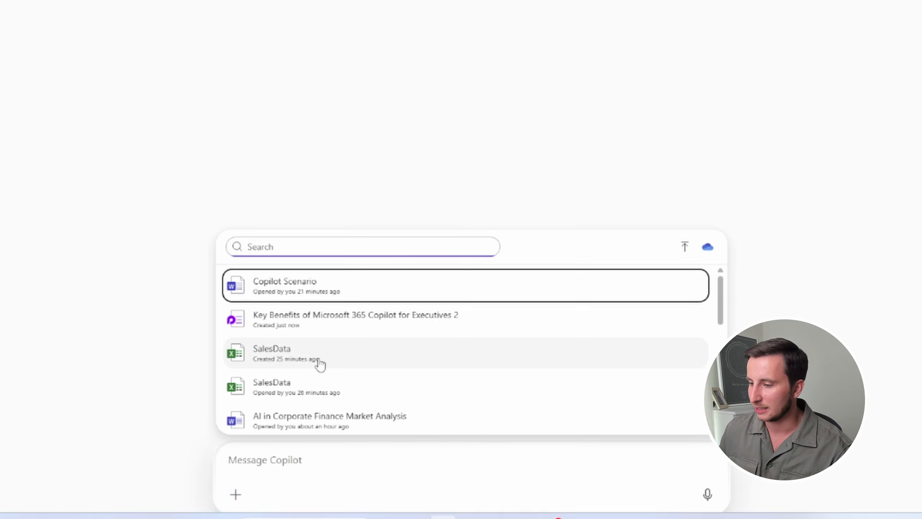
click(306, 355)
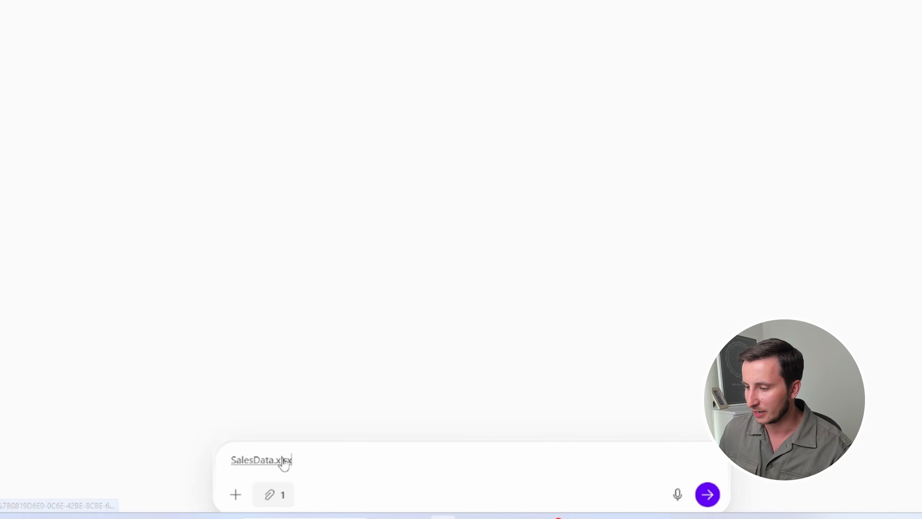
Switch to the SalesData workbook in Excel, maximize it and examine each column header from OrderDate to Profit.
mouse_move(415, 516)
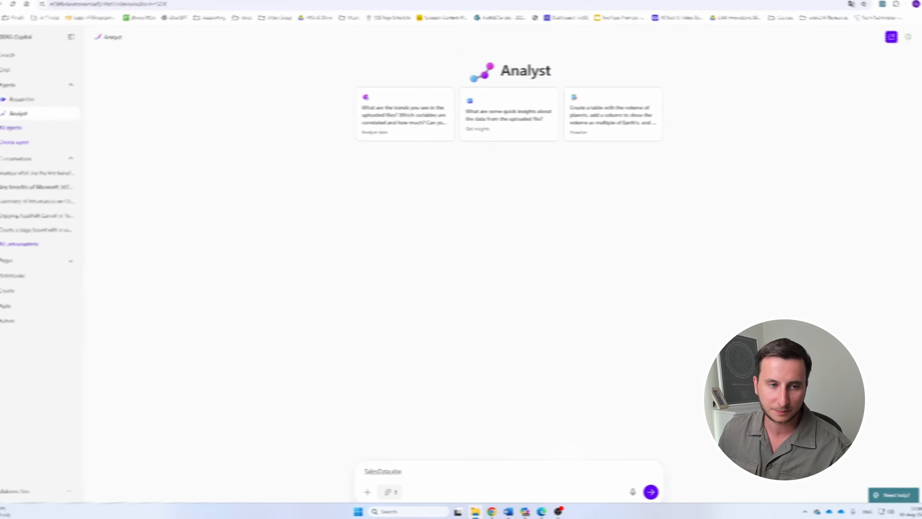
click(567, 510)
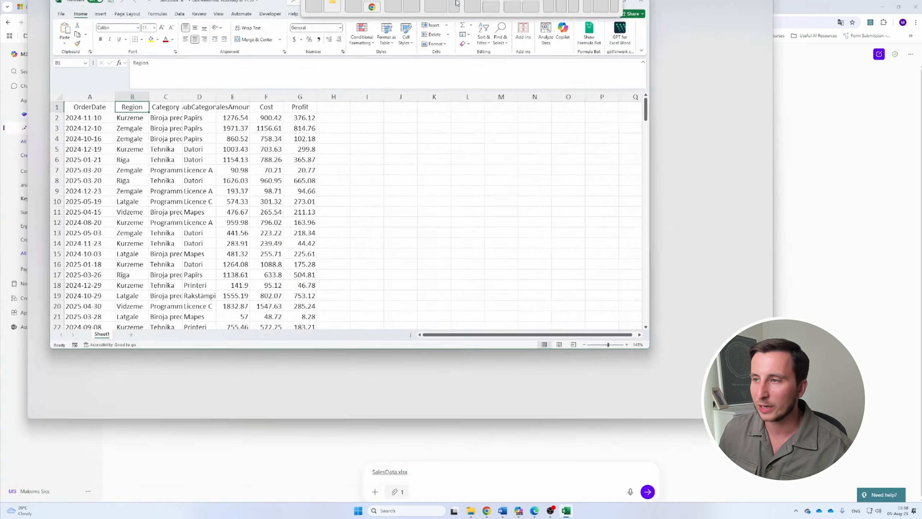
drag(456, 3, 457, 4)
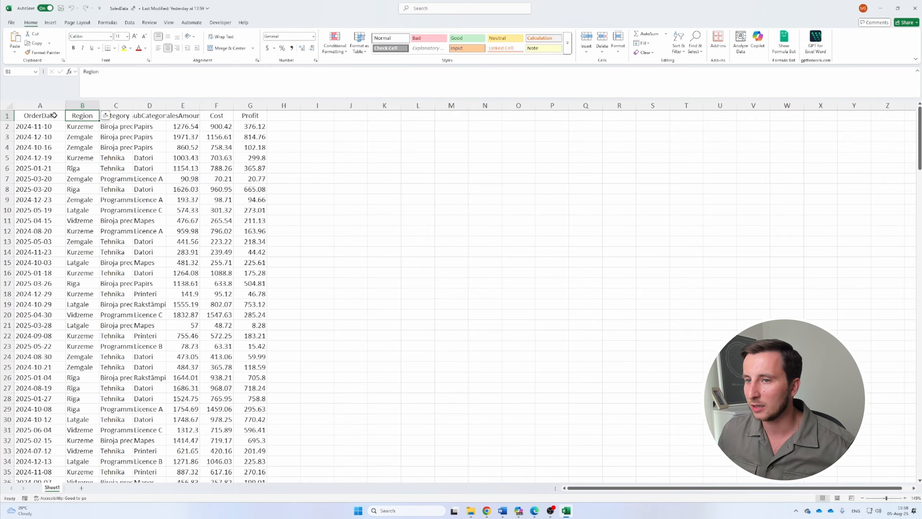
scroll(53, 117, up, 9)
click(98, 135)
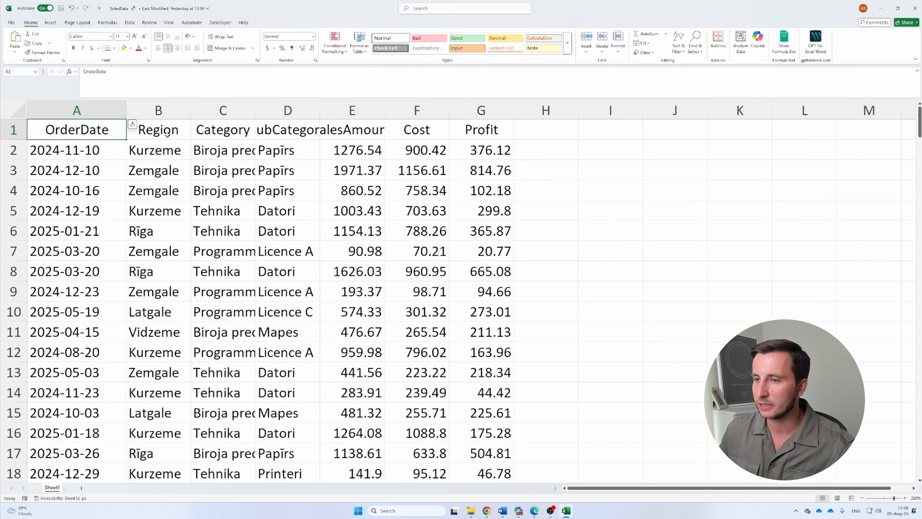
click(167, 135)
click(214, 132)
click(287, 131)
click(359, 131)
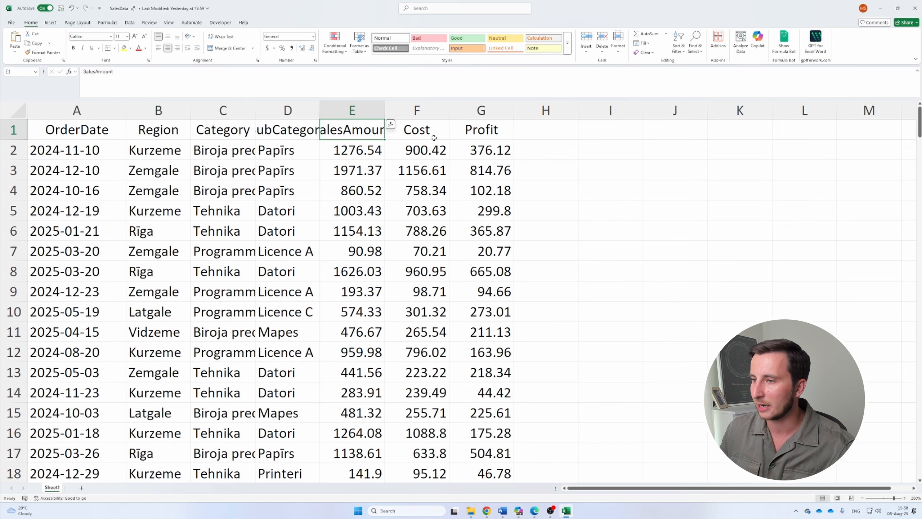
click(428, 129)
click(484, 130)
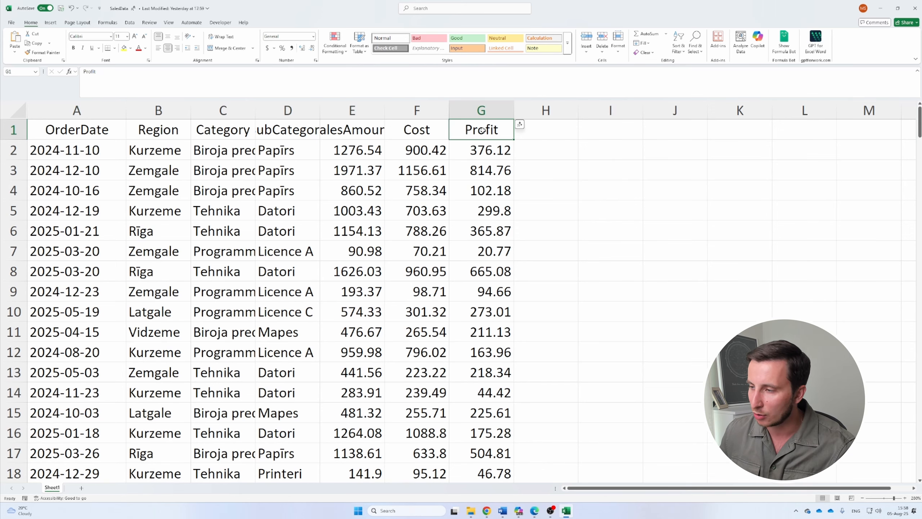
Switch back to the Analyst chat in the browser and send the prompt "can you make a quick analysis of this data and depict your finding ghraphically".
key(super+e)
click(487, 510)
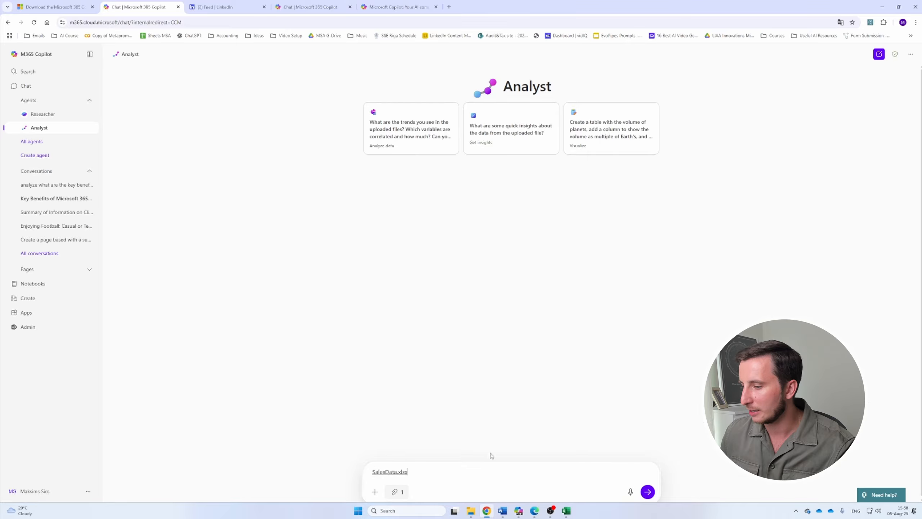
text(you m)
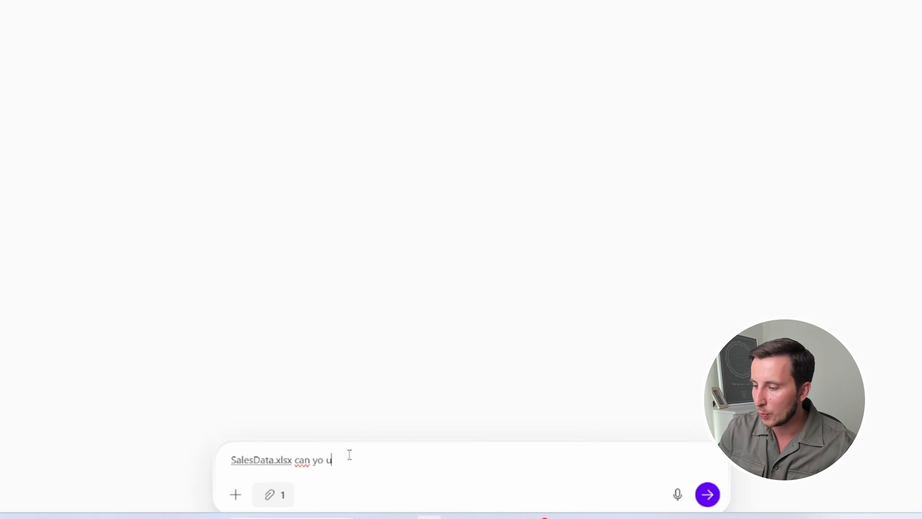
text(ake a qwui)
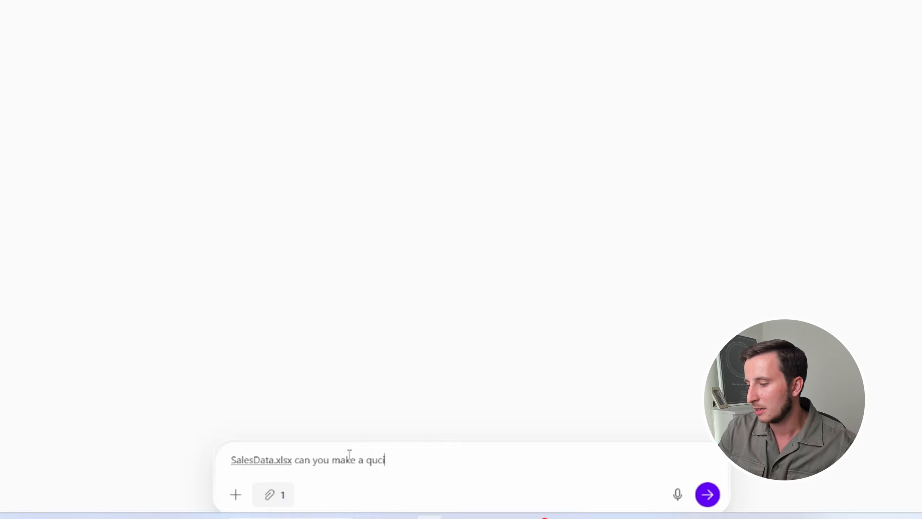
text(k analysis of this)
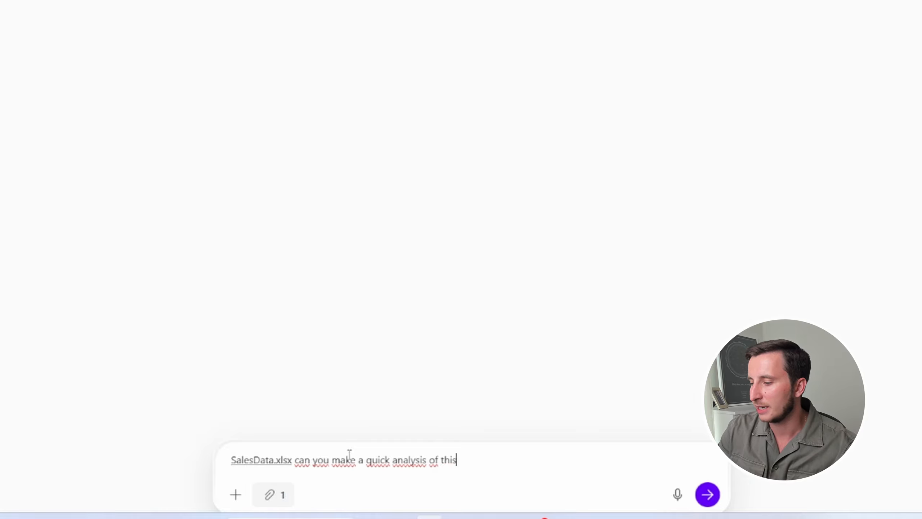
text( data and rel)
key(BackSpace)
key(BackSpace)
text(epi)
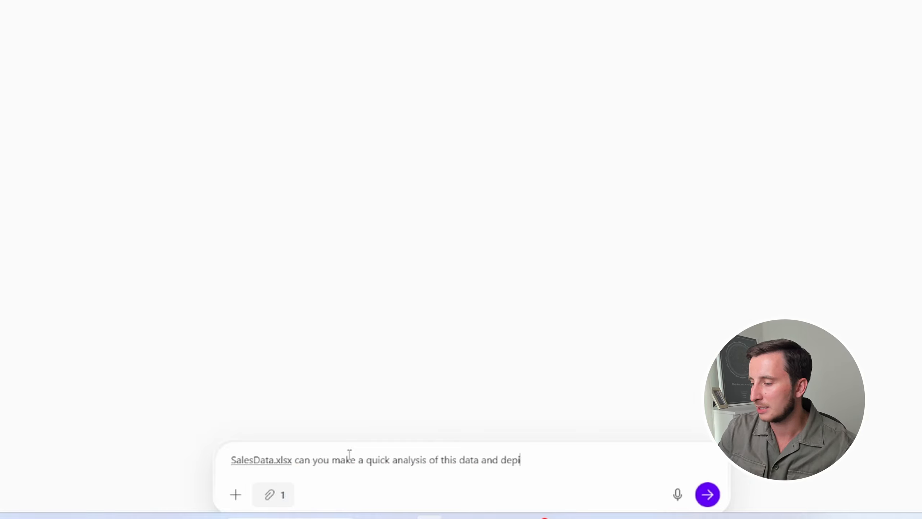
text(ct your finding ghraph)
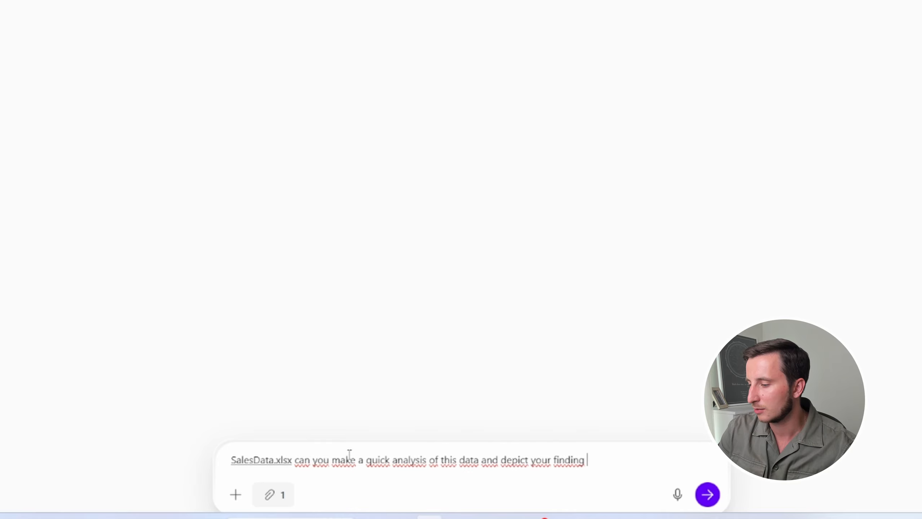
text(ically)
key(Return)
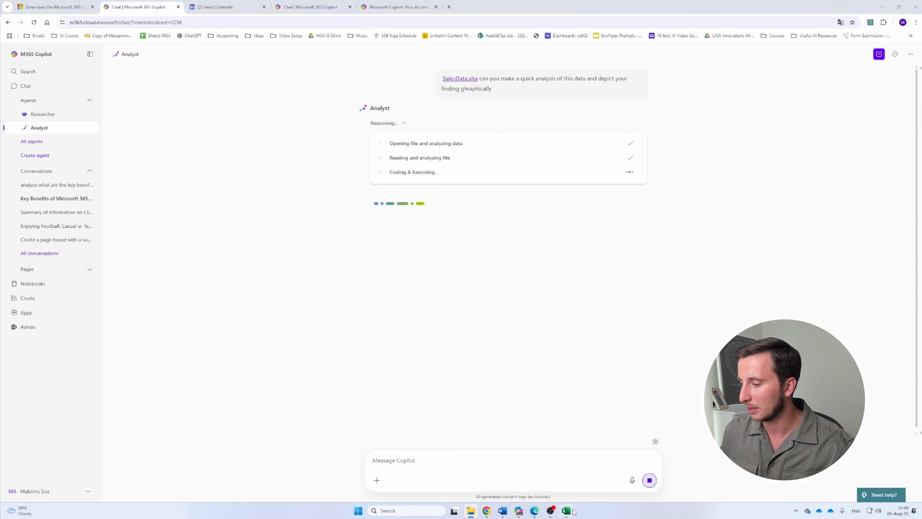
Switch to the SalesData workbook in Excel, check how far its rows extend and return to cell A1.
key(alt+Tab)
scroll(103, 305, down, 5)
click(72, 297)
key(ctrl+Down)
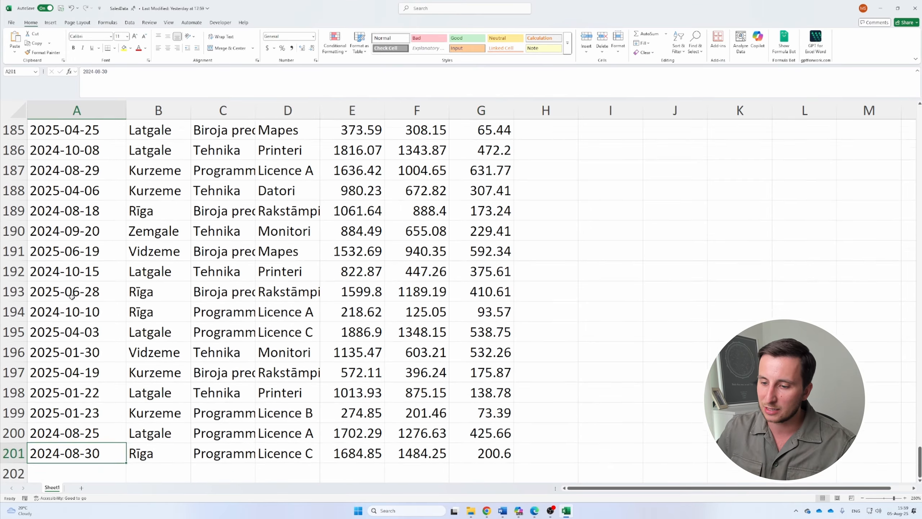
key(ctrl+shift+Up)
key(ctrl+Home)
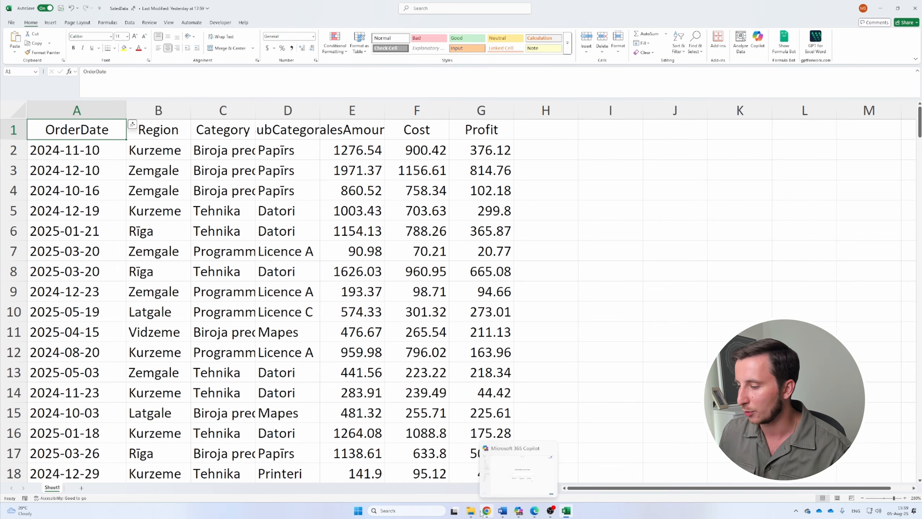
Check the conversations in the Microsoft 365 Copilot desktop app and return to the Analyst chat in the browser.
click(519, 512)
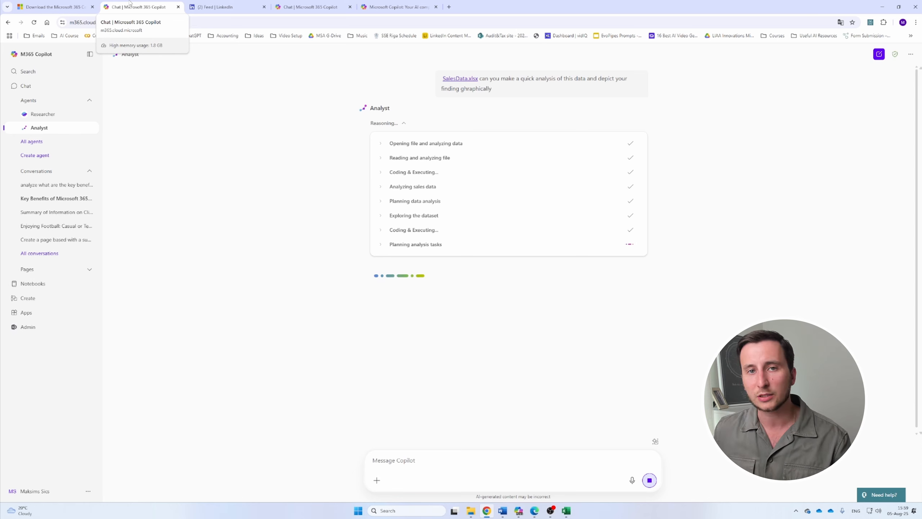
click(519, 511)
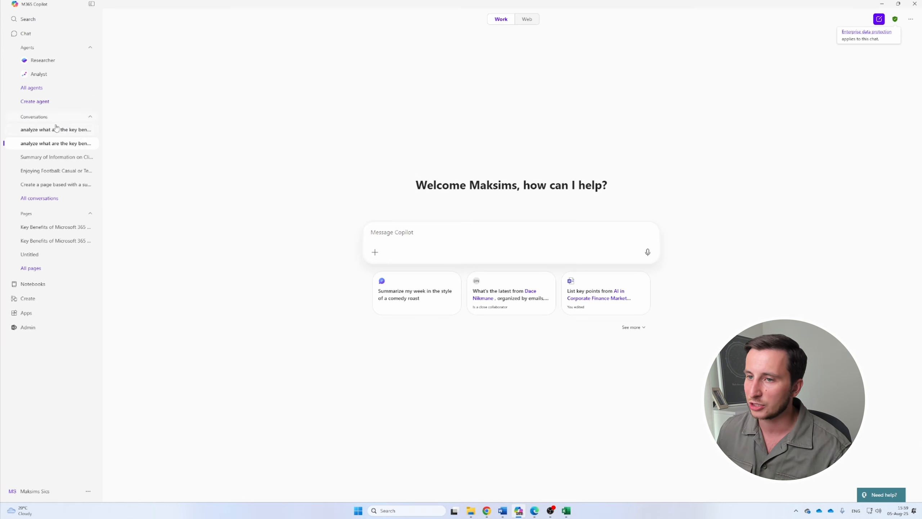
click(487, 511)
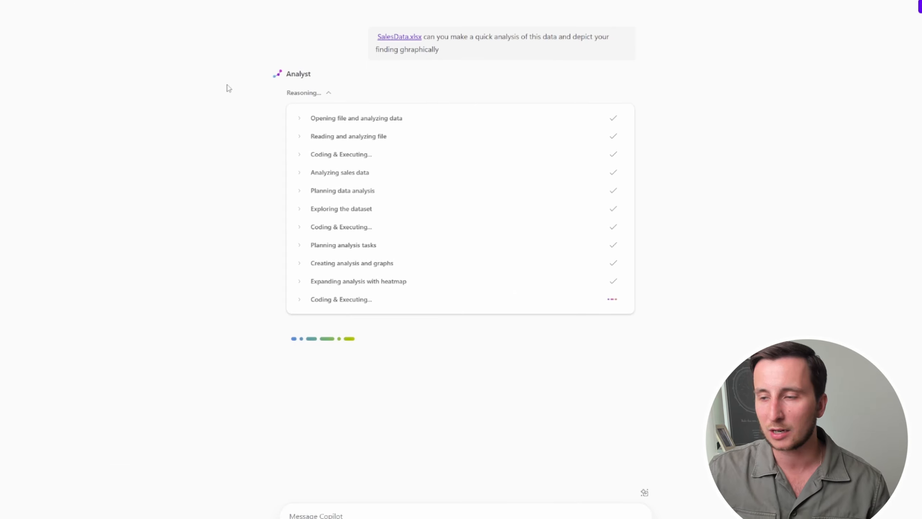
Review the Analyst's reasoning steps and read the opening and key insights of its SalesData.xlsx analysis.
click(329, 93)
click(329, 93)
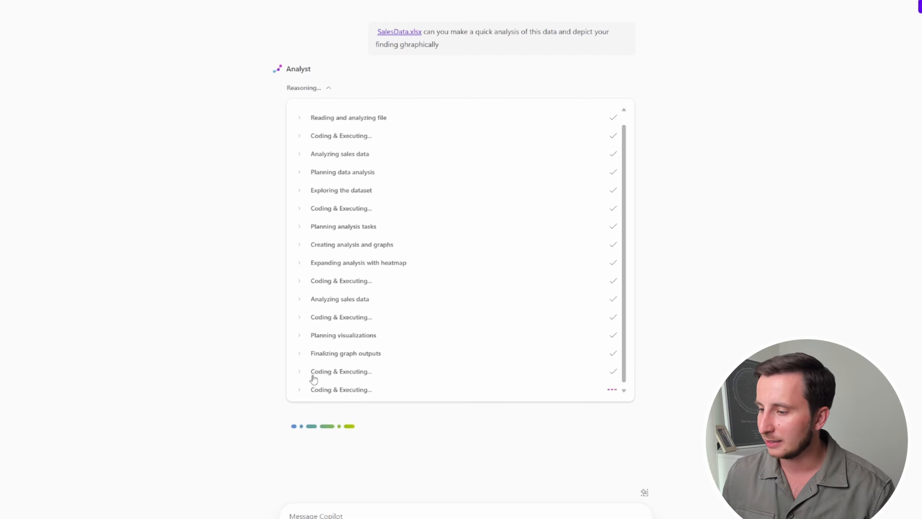
scroll(576, 139, up, 2)
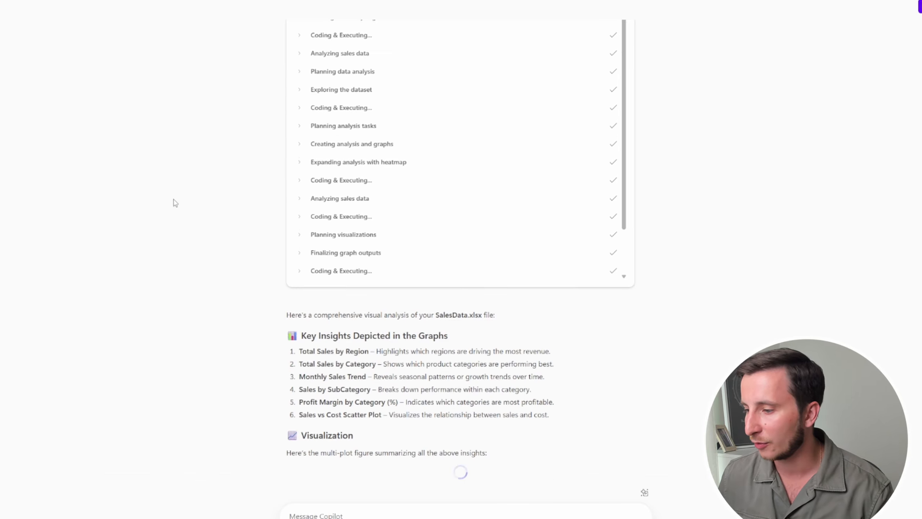
drag(307, 296, 399, 283)
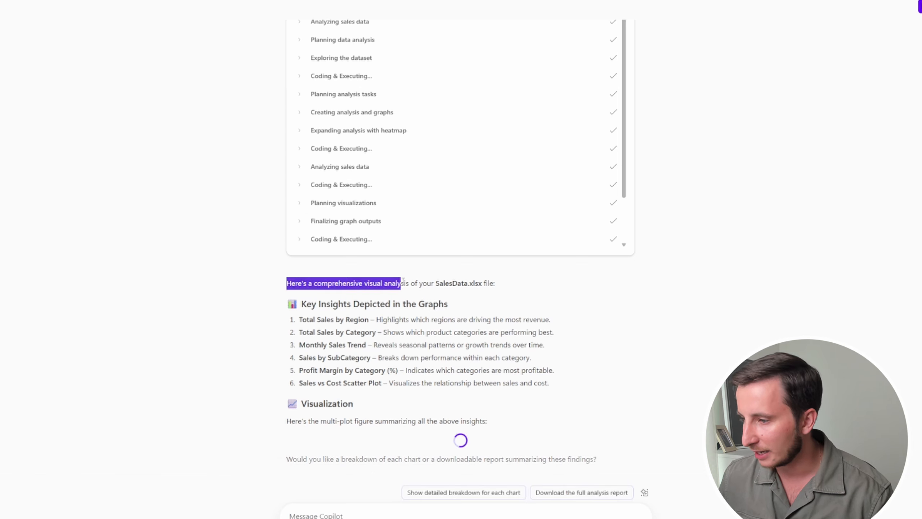
click(341, 283)
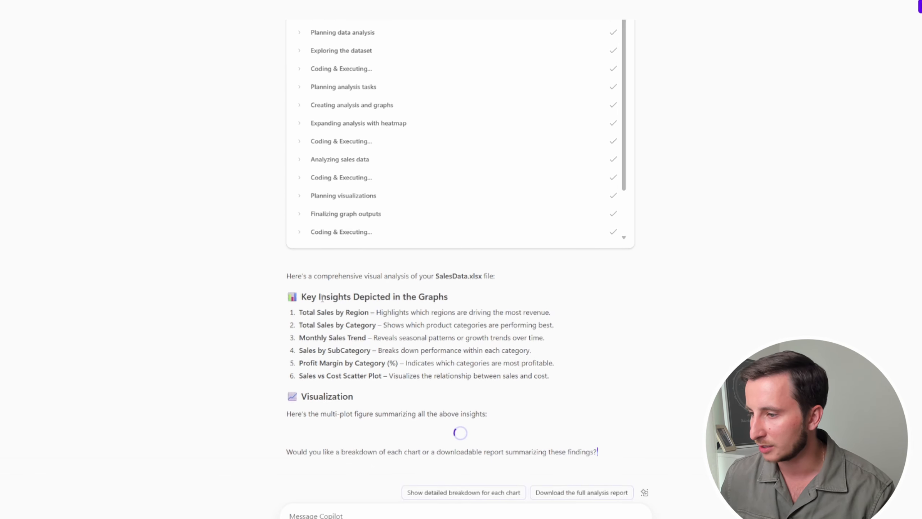
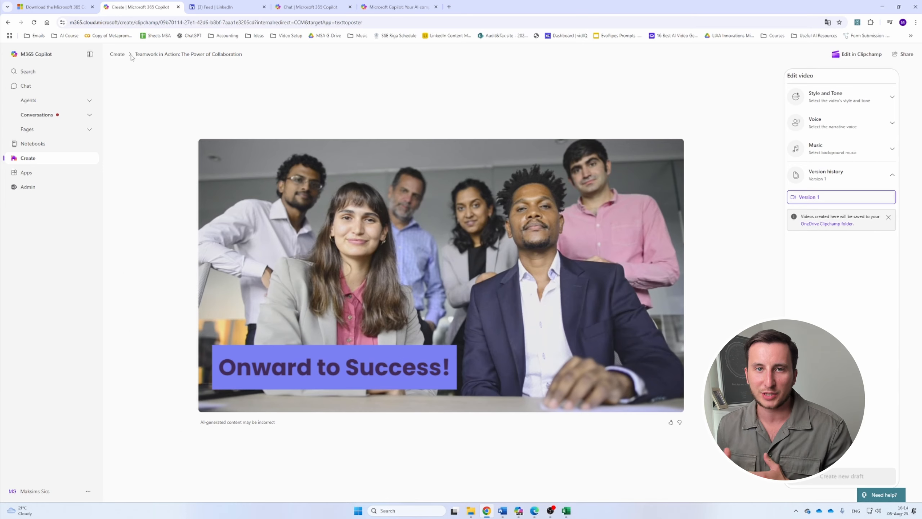
Generate a form from the description "Create a form with first name, last name, email, address, feedback." and review its questions.
click(71, 157)
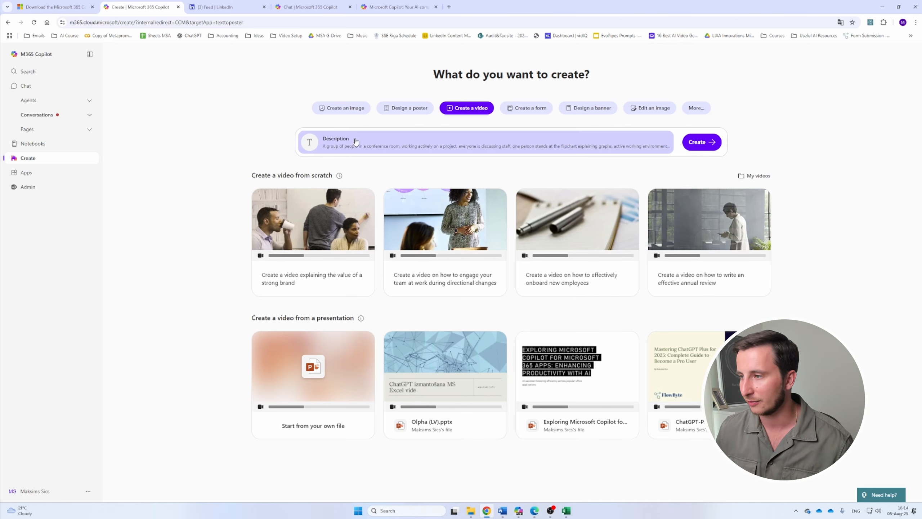
click(527, 107)
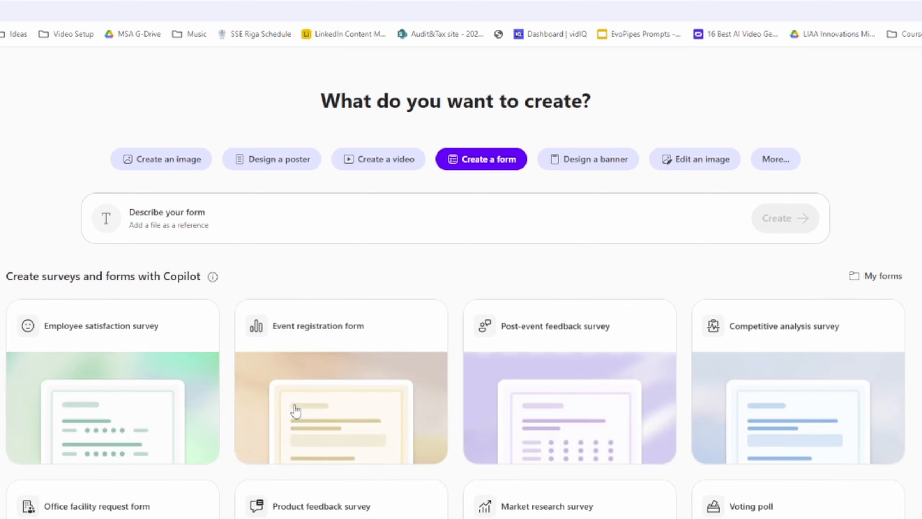
click(312, 224)
text(Create a form with first name, last name, email, address, feedback.)
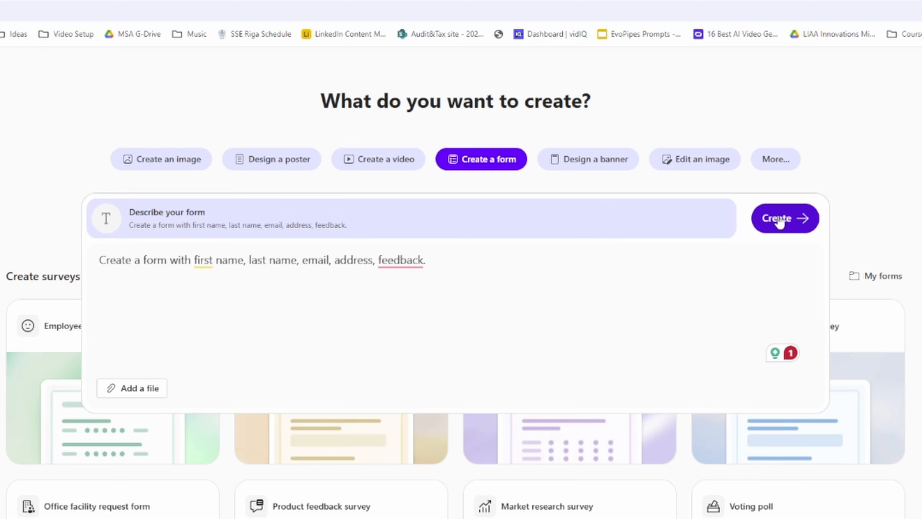
click(778, 218)
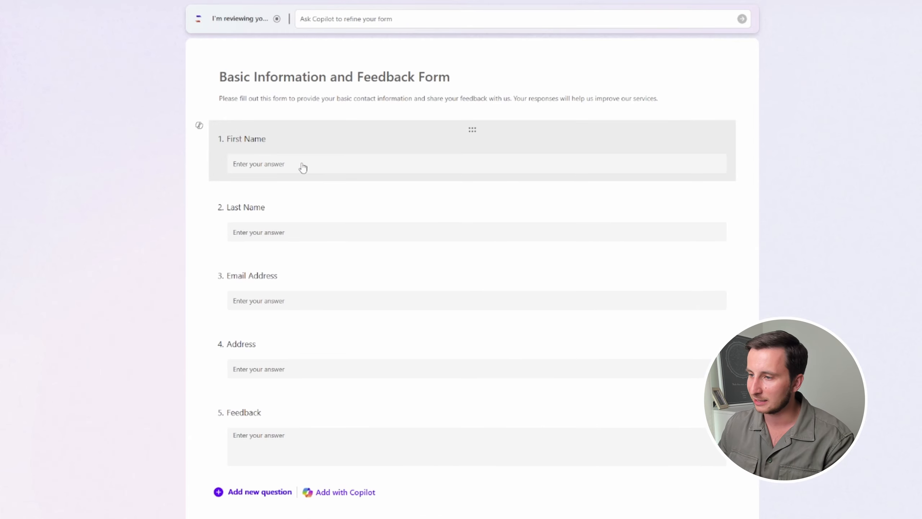
scroll(286, 282, down, 1)
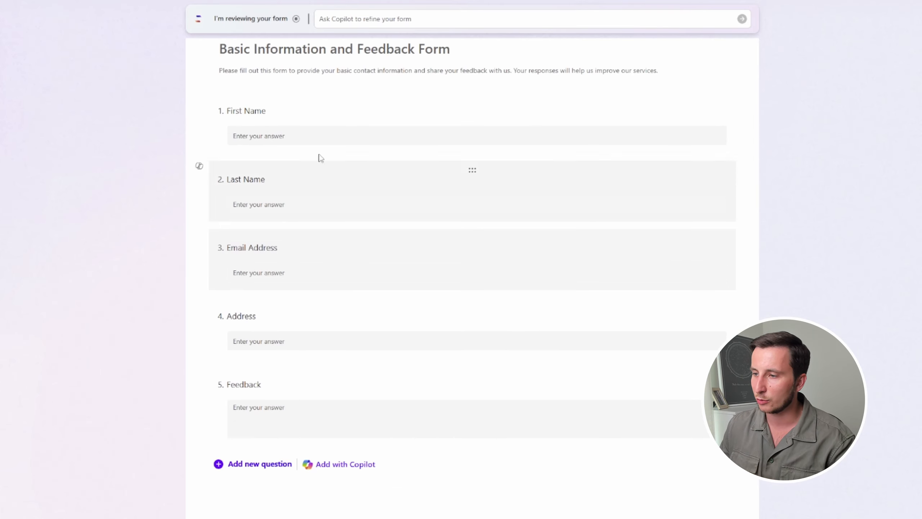
click(304, 143)
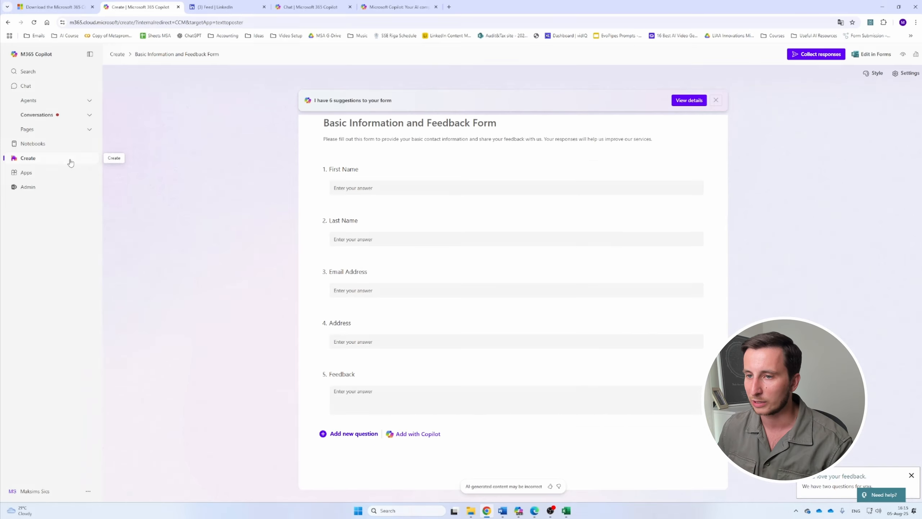
Describe a new banner on FlowByte Benefits (AI Agents, Process Automation with AI, Chatbots) for FlowByte AI, slogan "Scale Business with Innovative AI Solutions", minimal futuristic smooth waves.
click(69, 160)
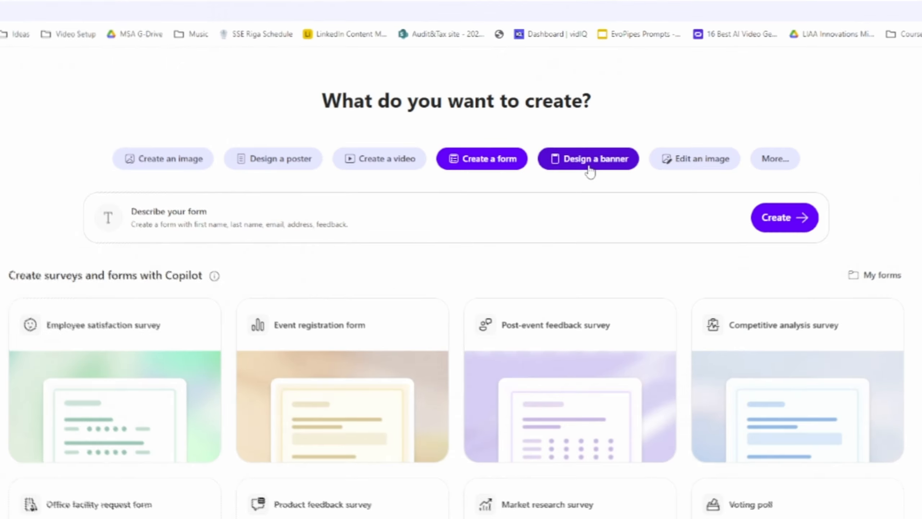
click(587, 107)
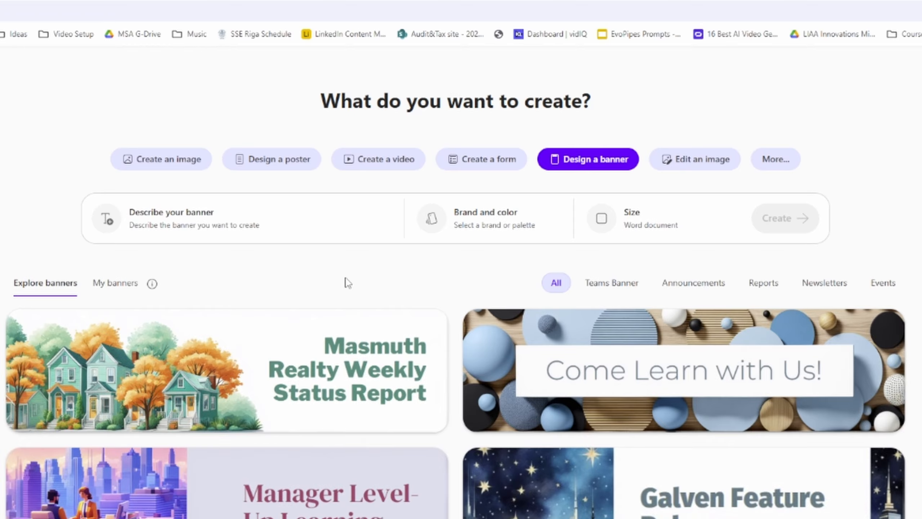
scroll(385, 393, down, 10)
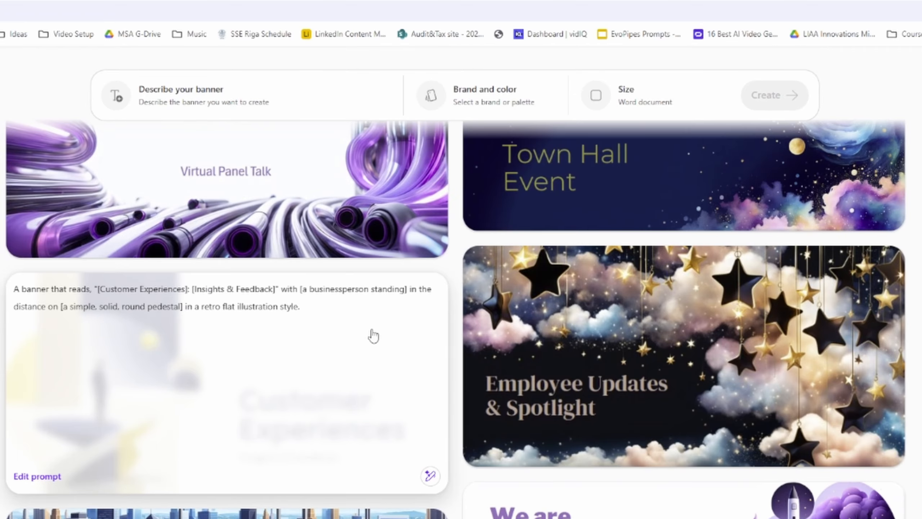
scroll(373, 337, up, 10)
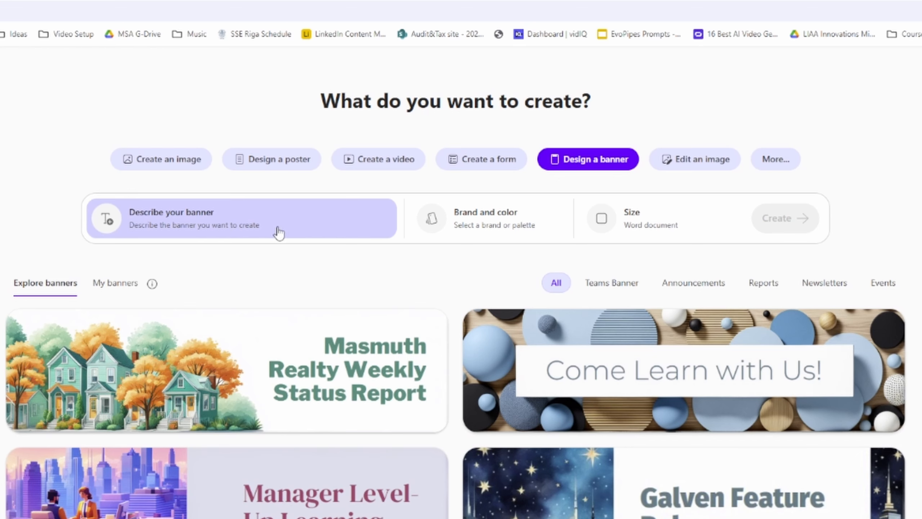
click(222, 218)
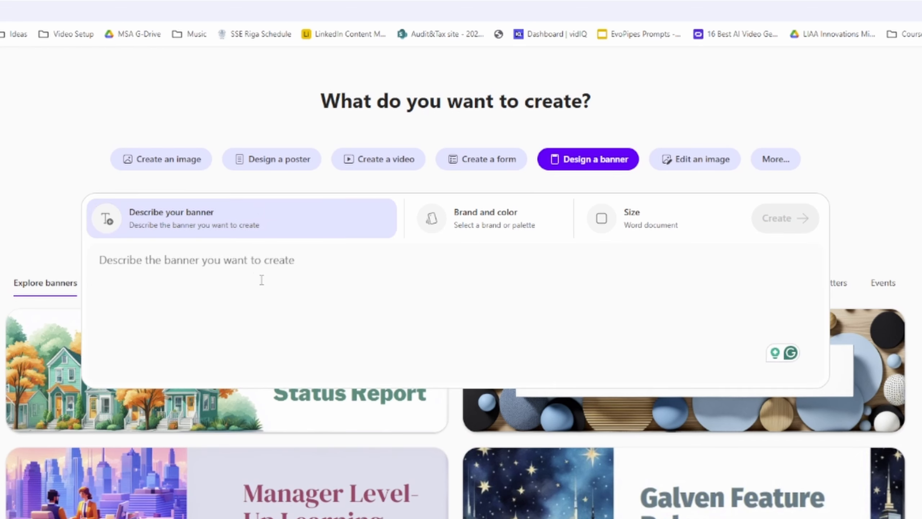
scroll(218, 291, down, 3)
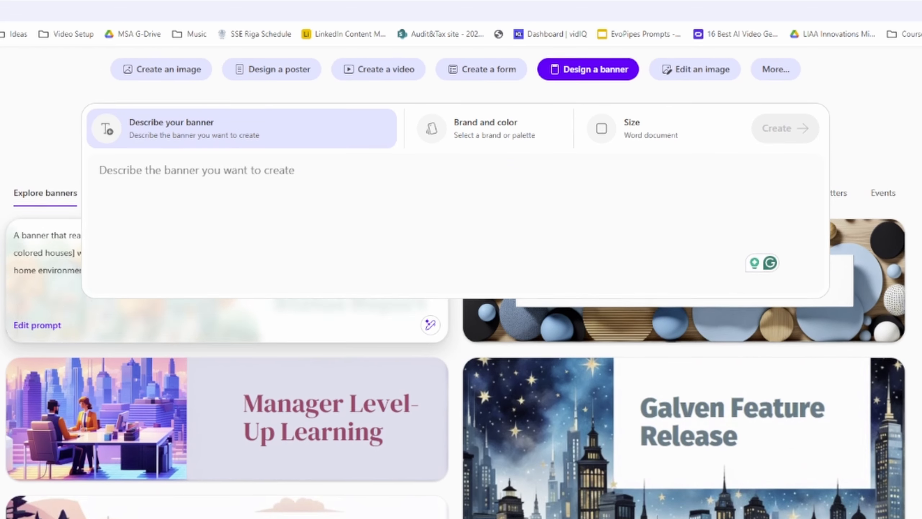
scroll(218, 290, up, 1)
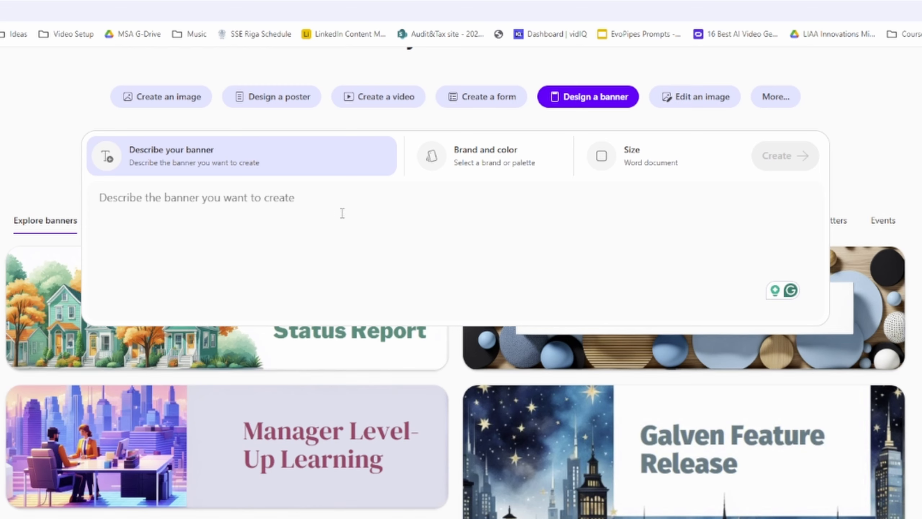
text(Create a banner on FlowByte Benefits: "AI Agents", "Process Automation with AI", "Chatbots". Company name "FlowByte AI". Slogan "Scale Business with Innovative AI Solutions". Poster design futuristic, ai elements (minor - minimalism), smooth waves)
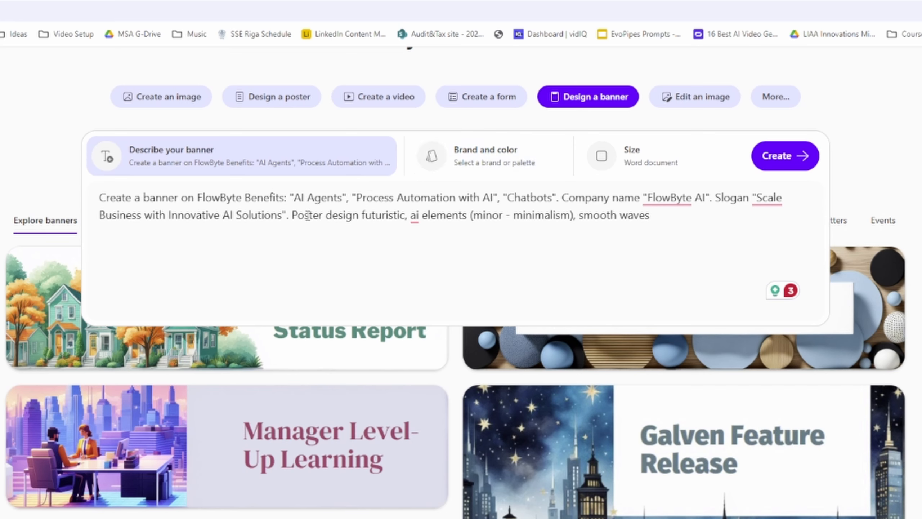
Choose the white, light blue, teal and dark green palette, keep the Word document size and generate the banner.
click(483, 160)
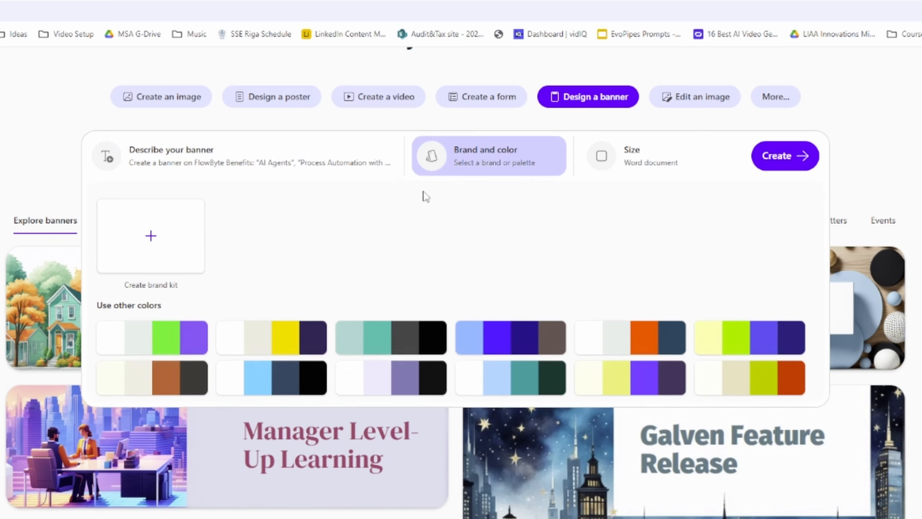
click(495, 388)
click(634, 156)
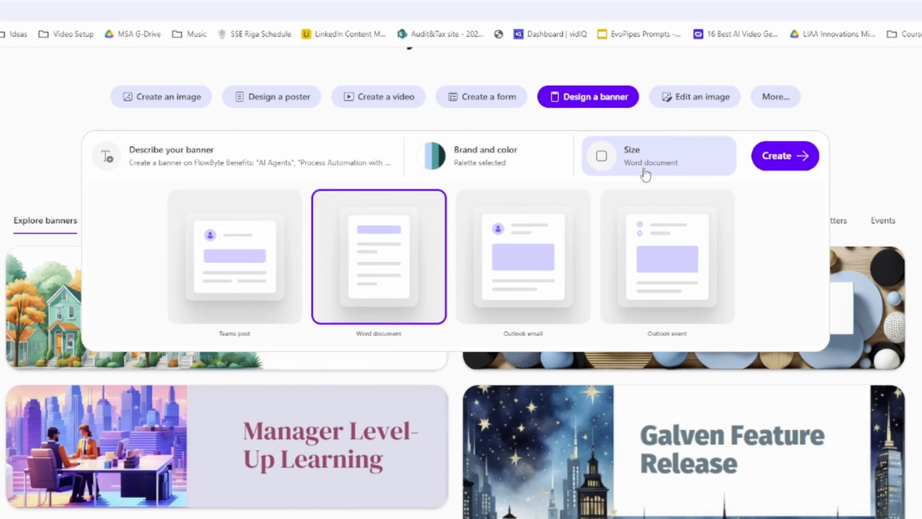
click(792, 157)
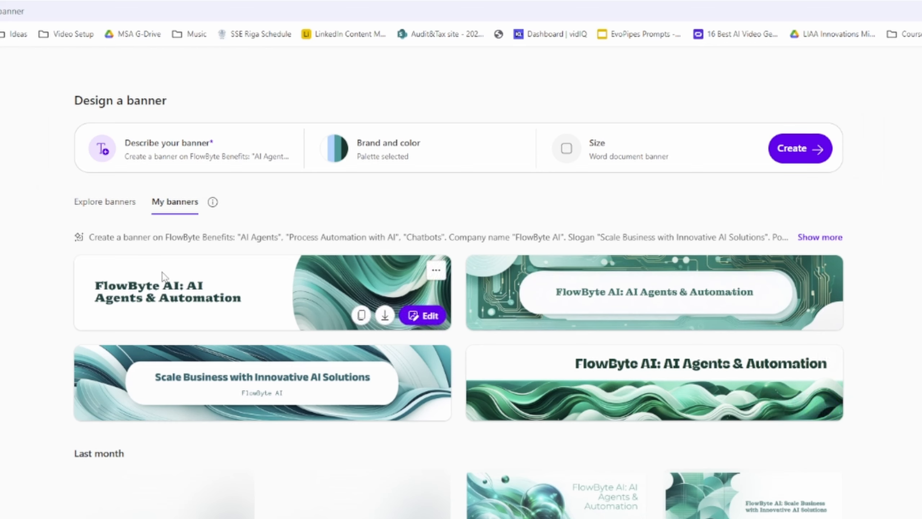
Compare the generated banners with the benefits named in the prompt, including Chatbots and Process Automation with AI.
double_click(418, 236)
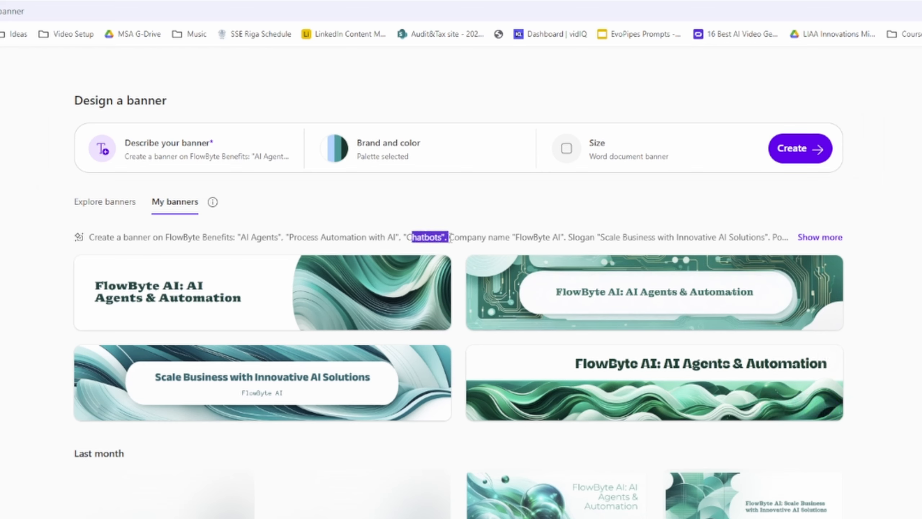
click(418, 236)
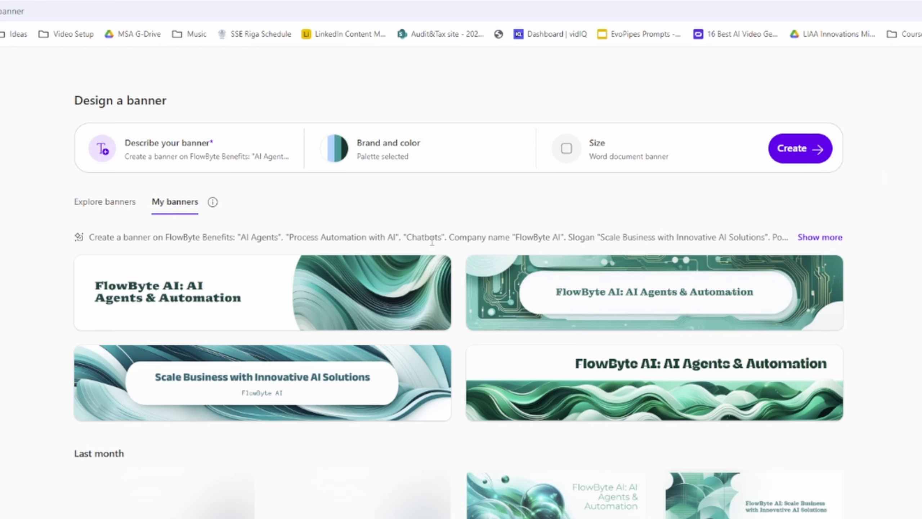
drag(295, 236, 389, 227)
click(391, 236)
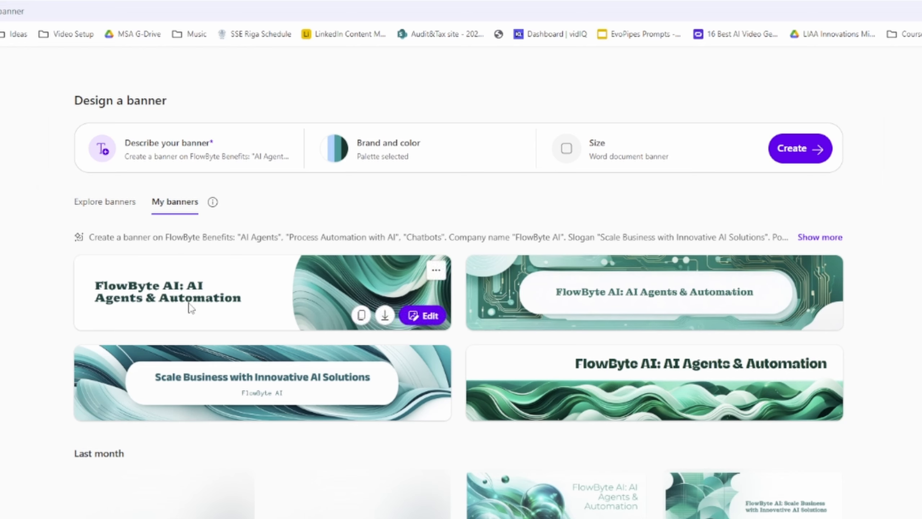
Open the first generated banner for editing and regenerate its design in the Hyper render style.
click(418, 316)
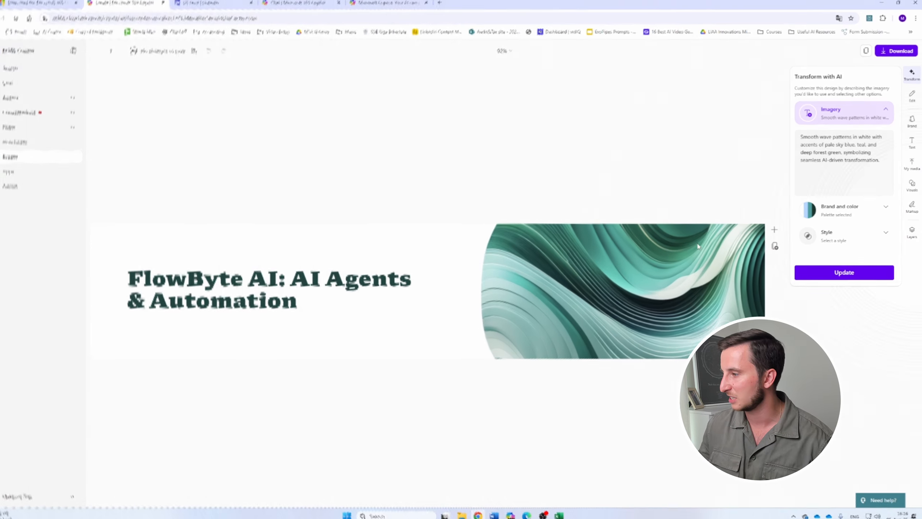
click(857, 238)
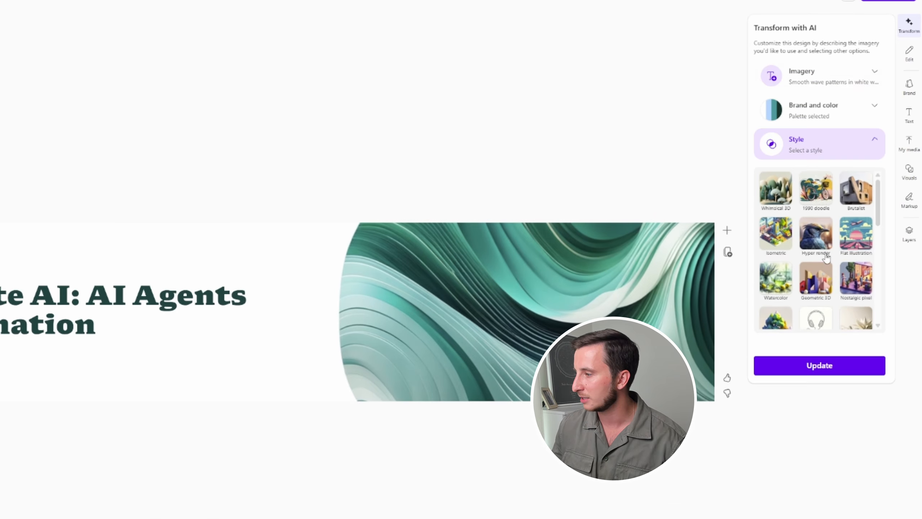
click(857, 188)
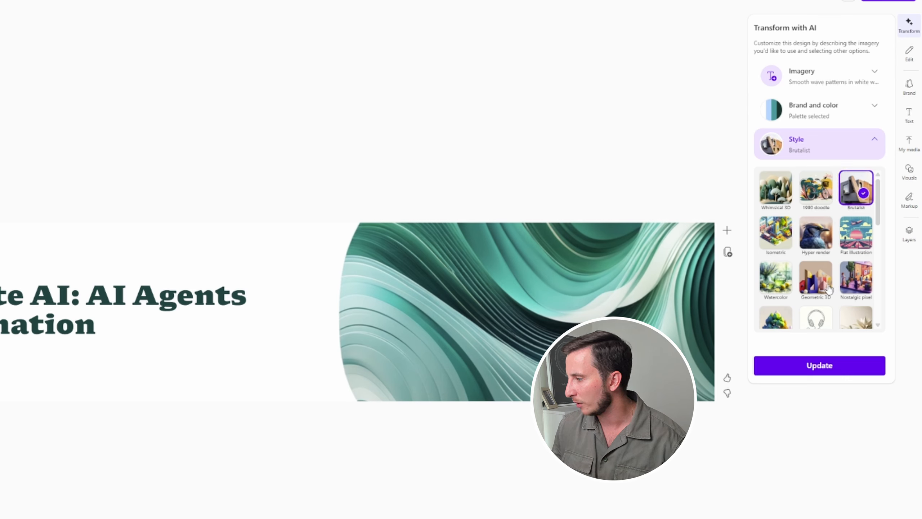
click(813, 247)
click(801, 364)
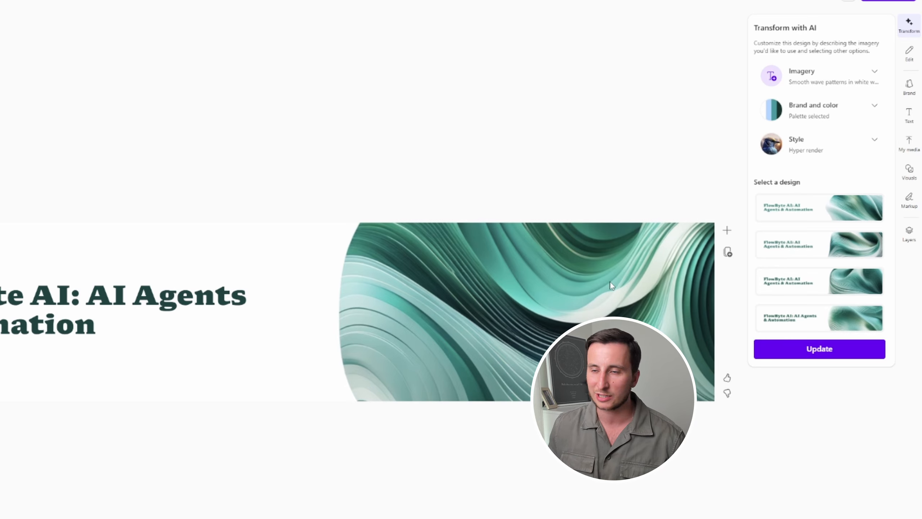
Apply the third suggested design to the banner and select its heading text box.
click(810, 285)
drag(80, 306, 239, 272)
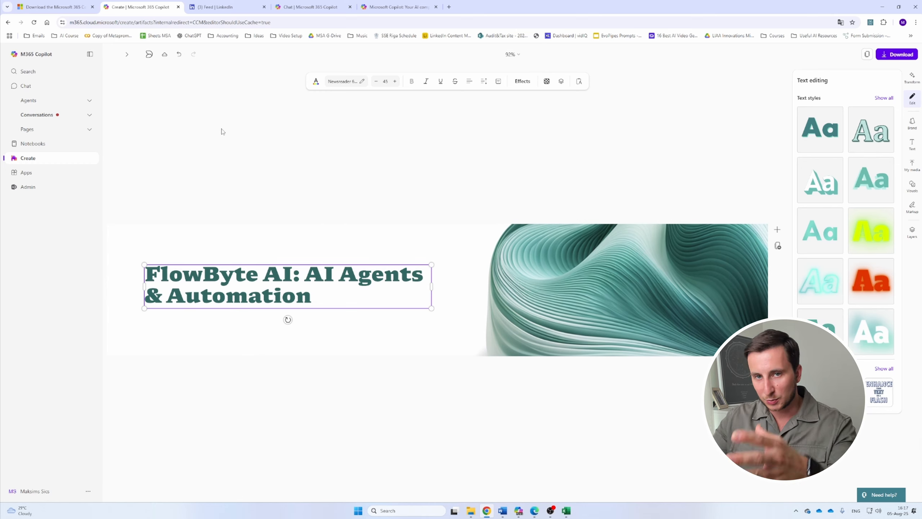
Return to the creation options, open image editing and browse the example edits such as Color pop, Remove background and Upscale.
click(60, 164)
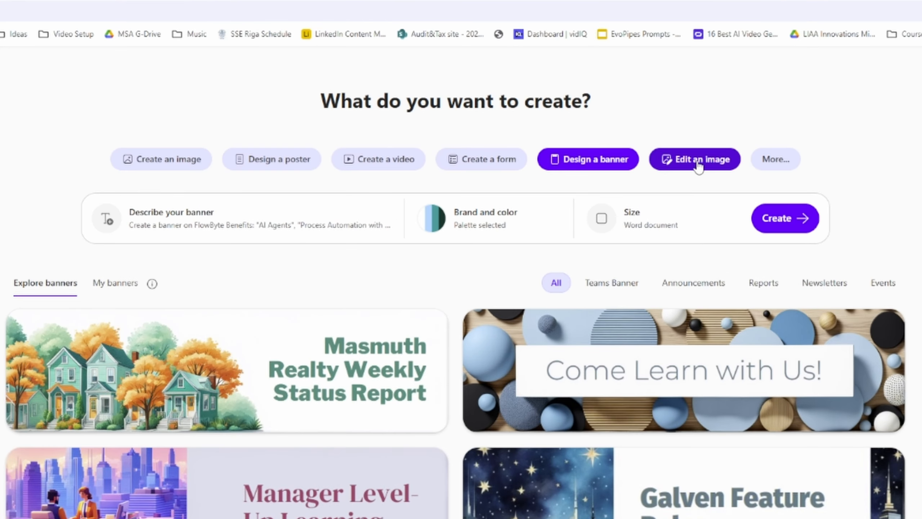
click(698, 163)
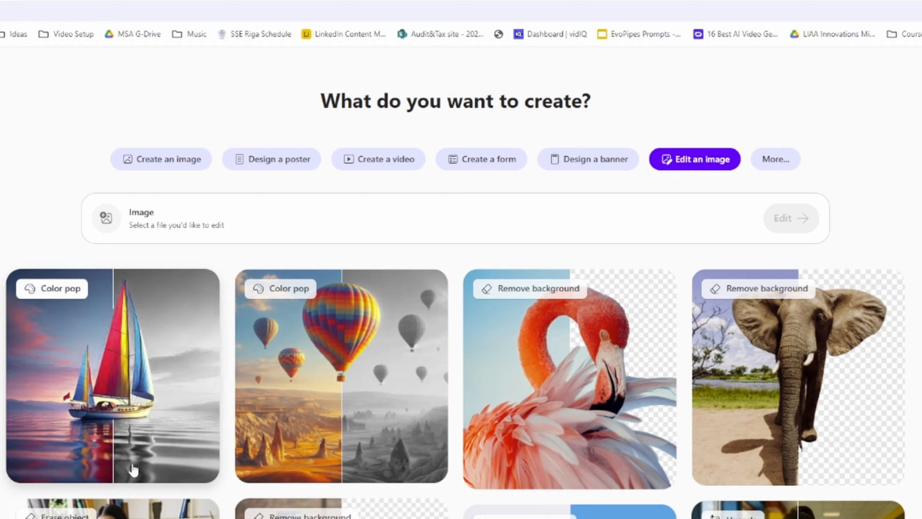
scroll(138, 465, down, 5)
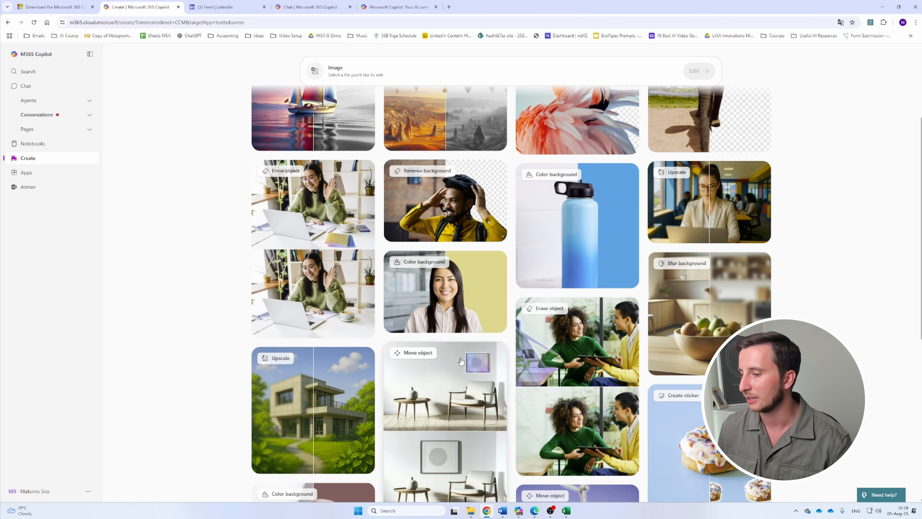
scroll(461, 361, down, 2)
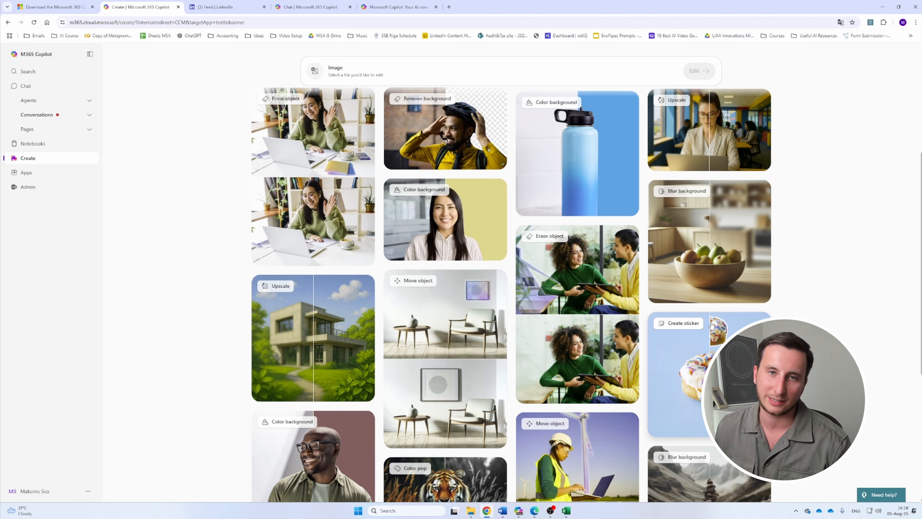
scroll(606, 235, up, 5)
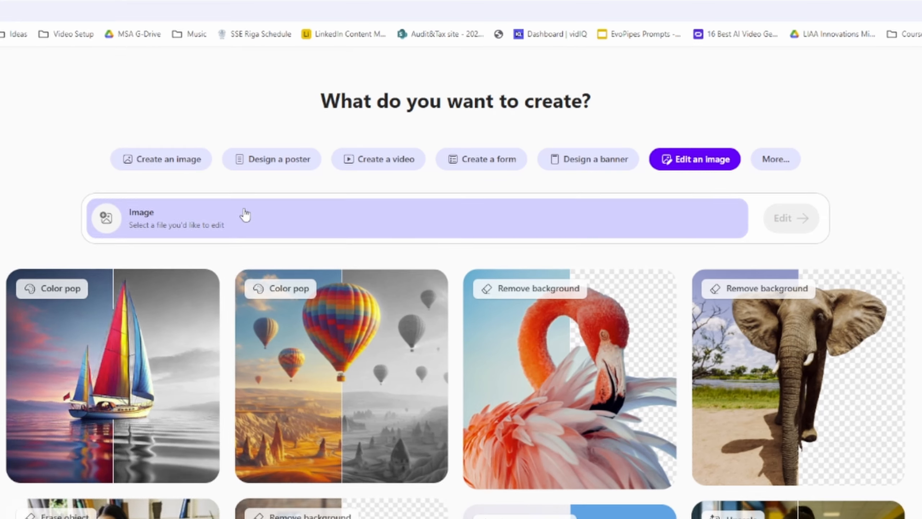
View the additional creation options and the Brand kits page, and return to the Create start page.
click(785, 163)
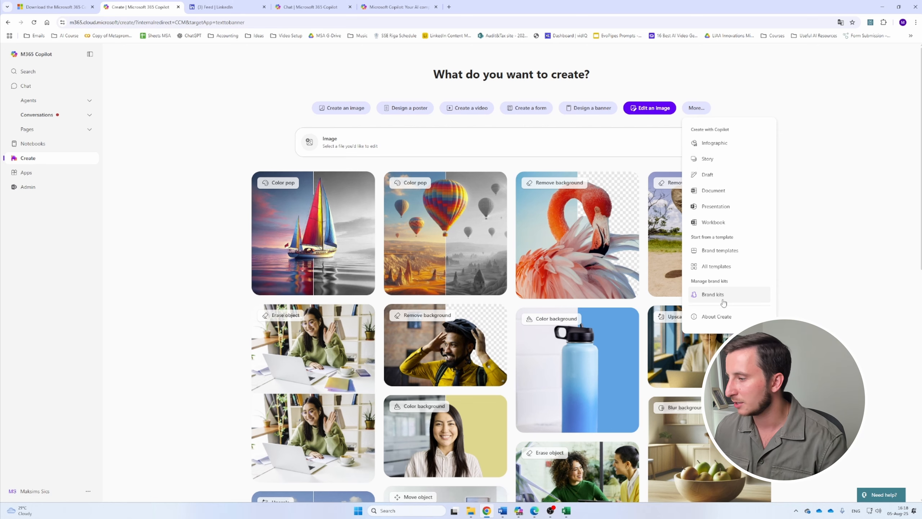
click(718, 296)
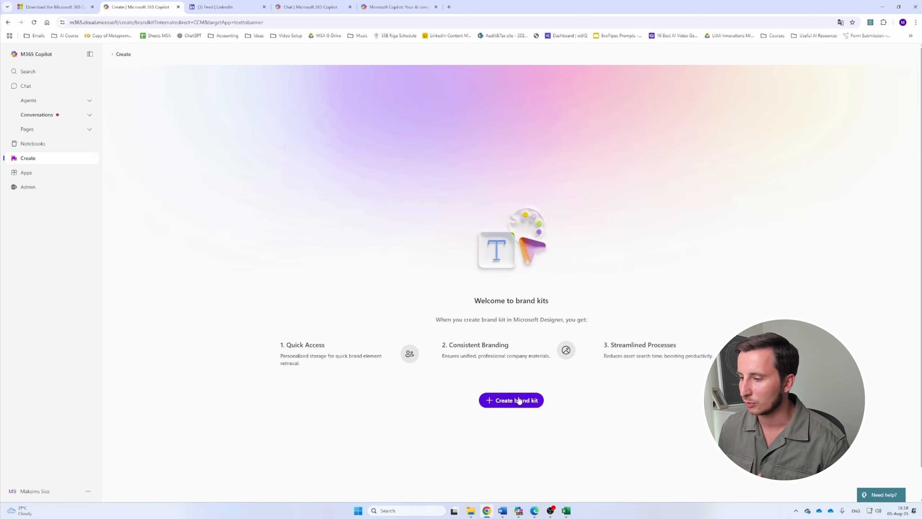
click(85, 159)
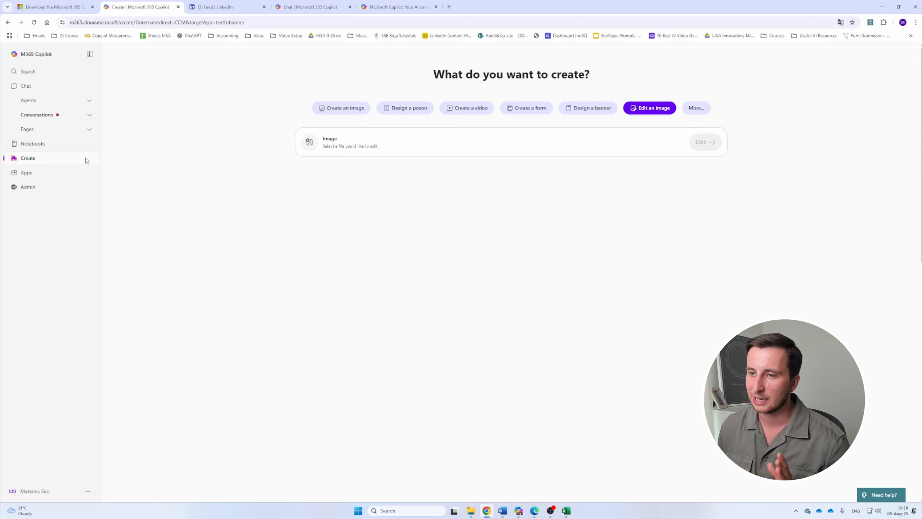
Choose to design an infographic and load the prompt of the Agile Manager Checklist example.
click(703, 106)
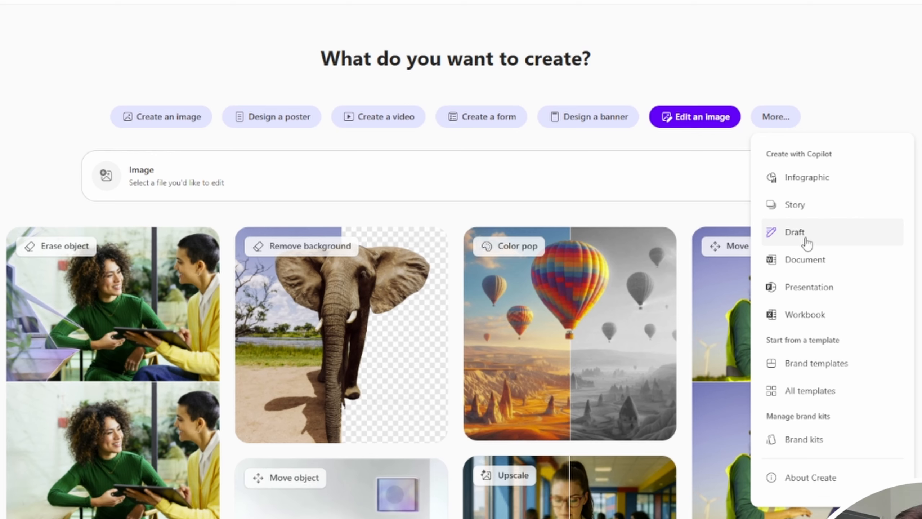
click(804, 182)
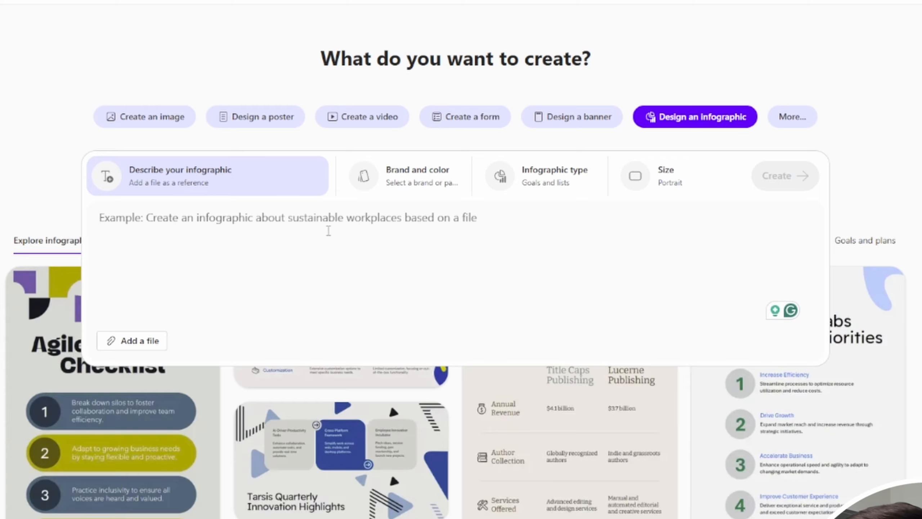
click(130, 423)
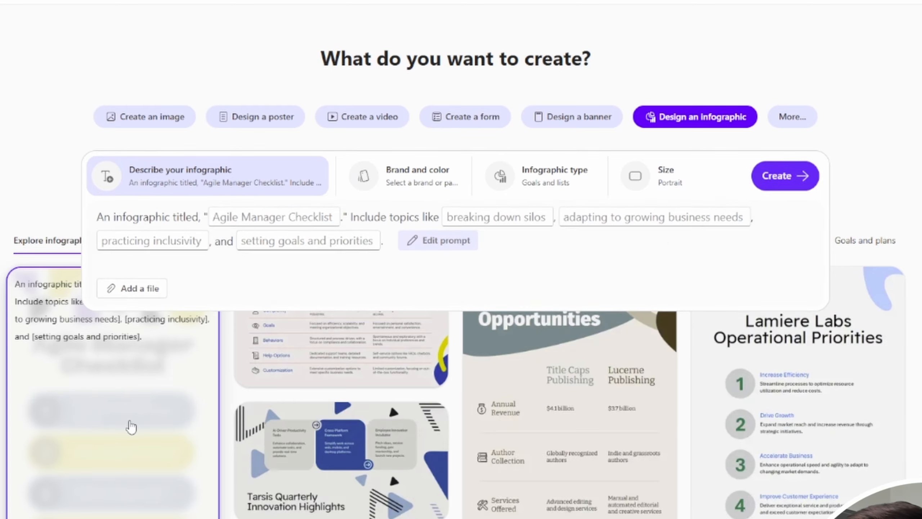
Examine the example infographics and the fillable title and topic fields in the Agile Manager Checklist prompt.
scroll(389, 284, down, 5)
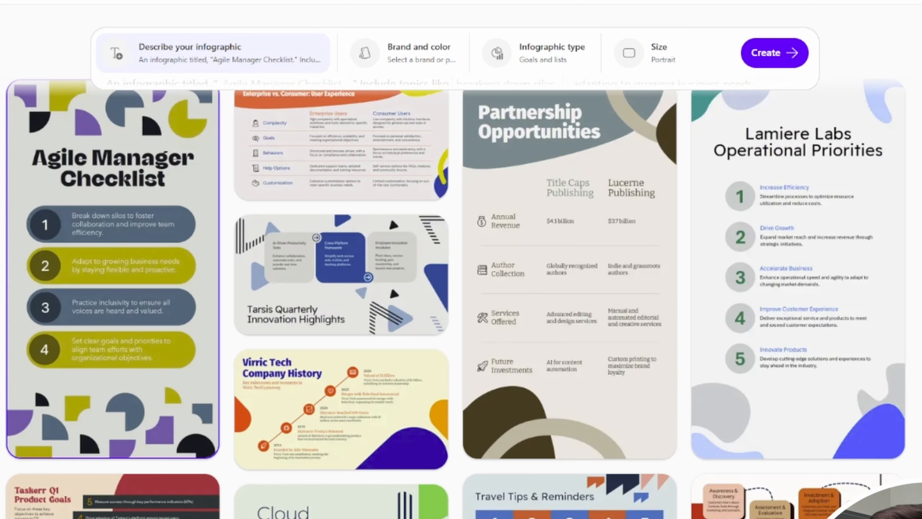
click(53, 301)
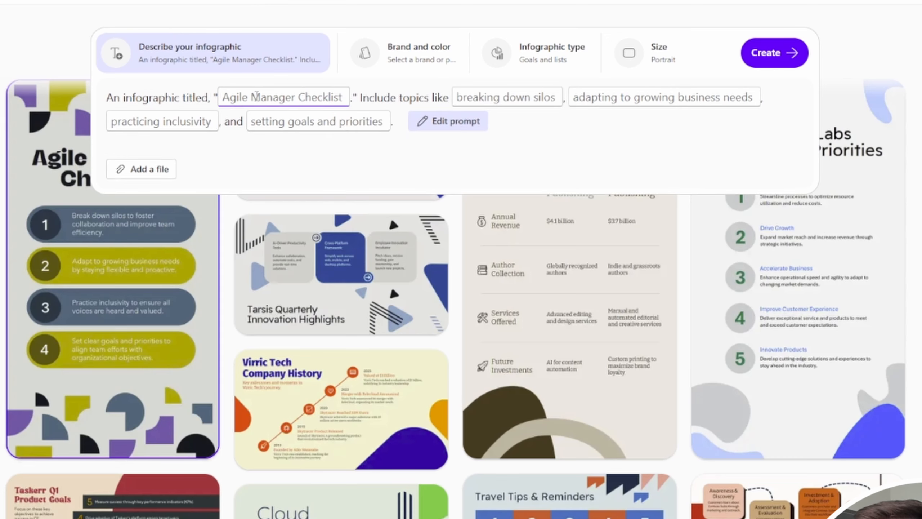
scroll(270, 95, up, 5)
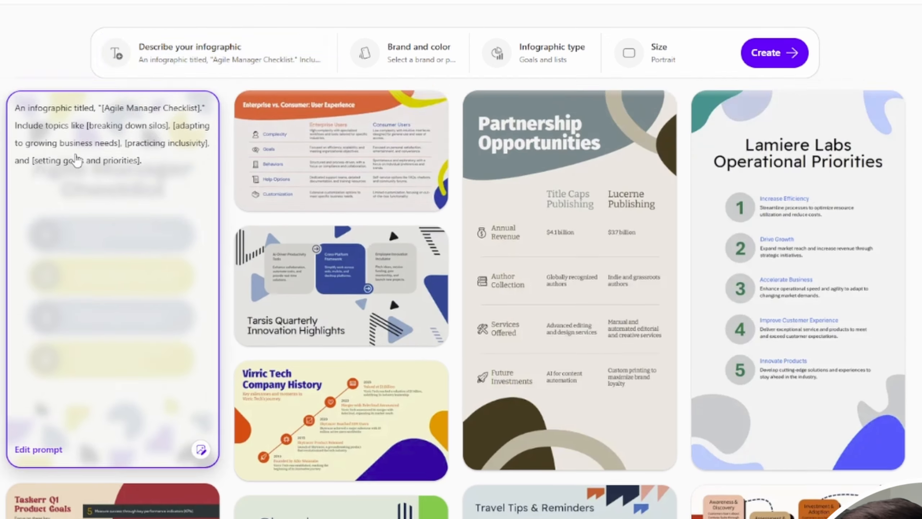
click(203, 189)
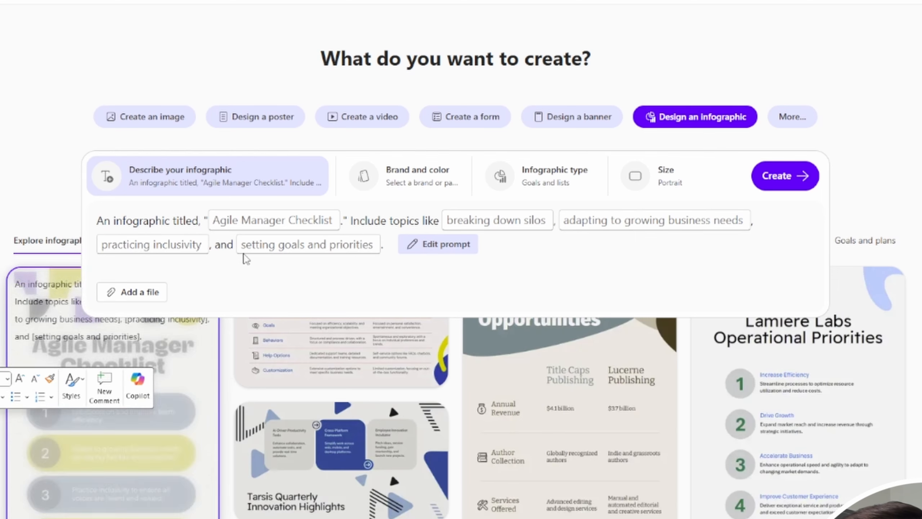
click(76, 177)
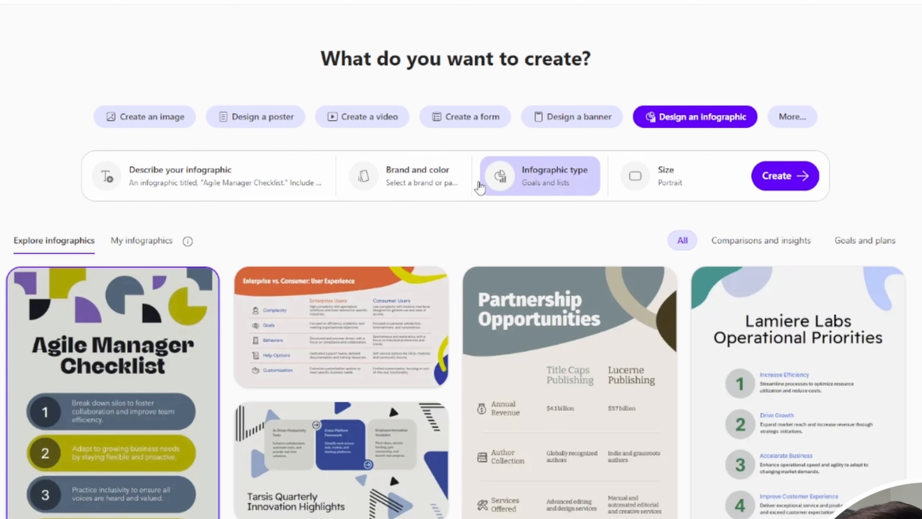
click(288, 193)
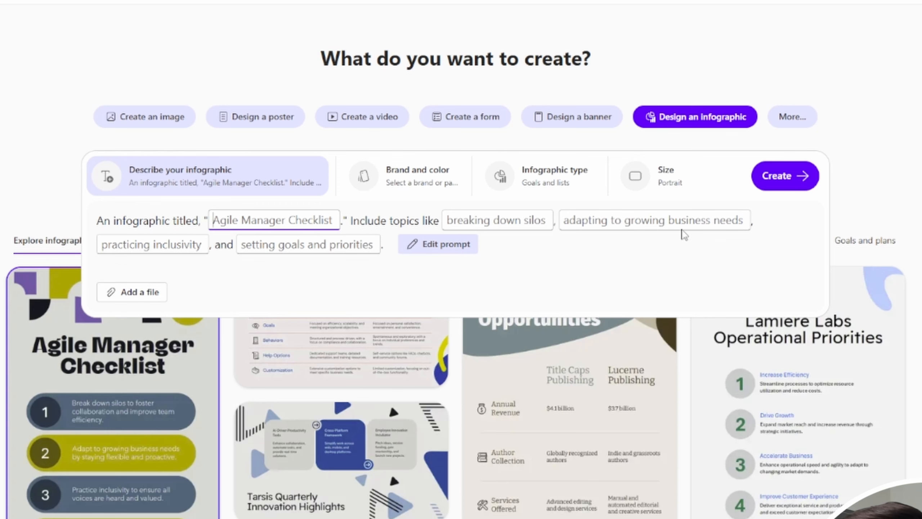
Replace the example prompt with a request for a timeline or step-based infographic titled "Boosting Productivity with Microsoft 365 Copilot in Outlook" covering five features for a B2B audience.
click(437, 244)
key(ctrl+a)
text(Create a professional and visually engaging infographic titled "Boosting Productivity with Microsoft 365 Copilot in Outlook". The infographic should use a timeline or step-based layout and include the following points: Smart Email Drafting — Copilot suggests replies and generates emails based on context, saving time. Meeting Summaries — It summarizes long threads and meetings, making it easy to catch up fast. Task Extraction — Automatically identifies and lists action items from emails. Schedule Optimization — Proposes optimal meeting times and drafts invites instantly. Information Lookup — Instantly finds relevant documents or conversations from across Microsoft 365. Use a modern, corporate-style color palette with a clean and minimalistic design. The tone should be sharp, informative, and visually appealing for a B2B audience.)
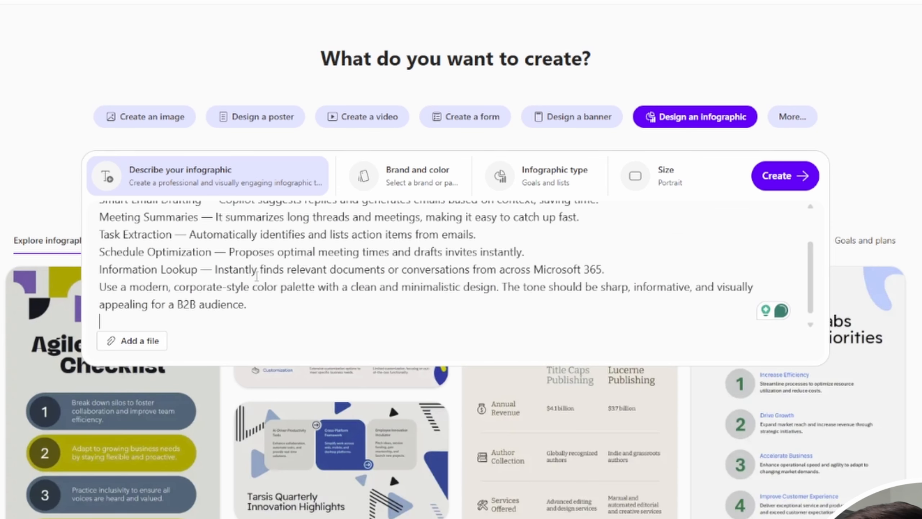
scroll(257, 276, up, 3)
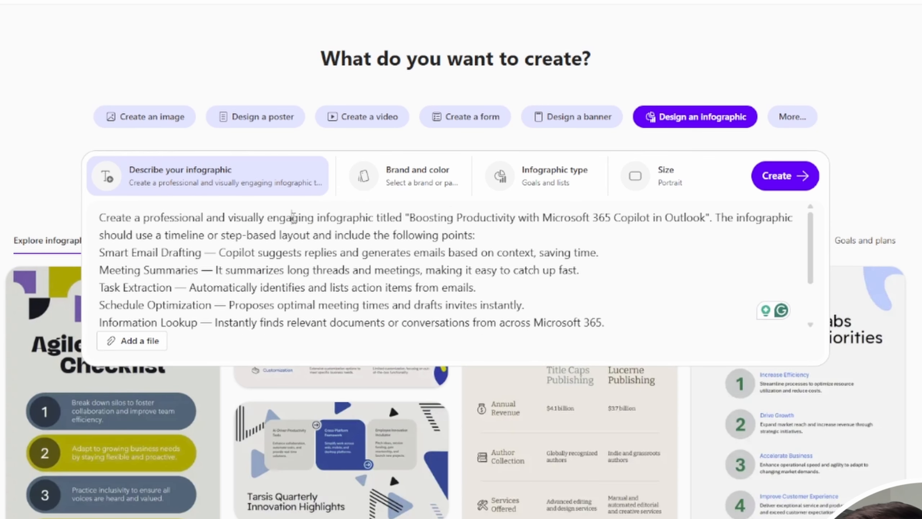
click(396, 217)
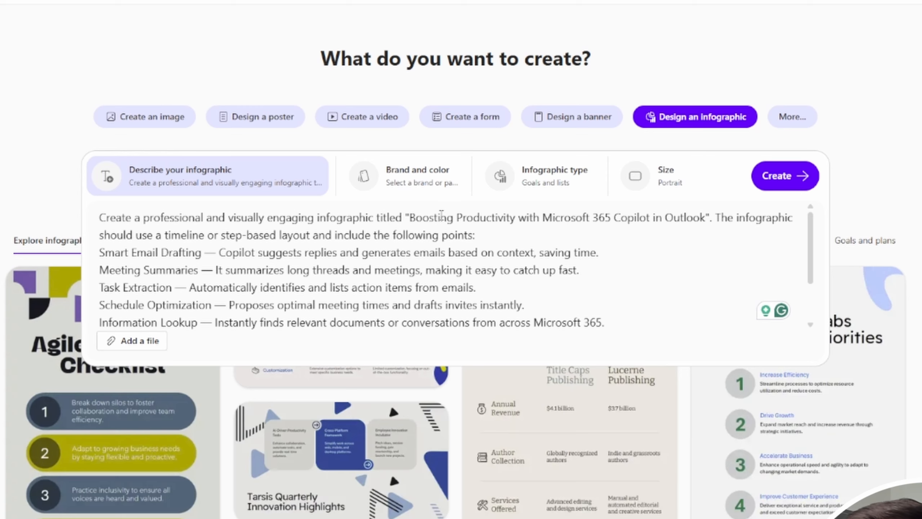
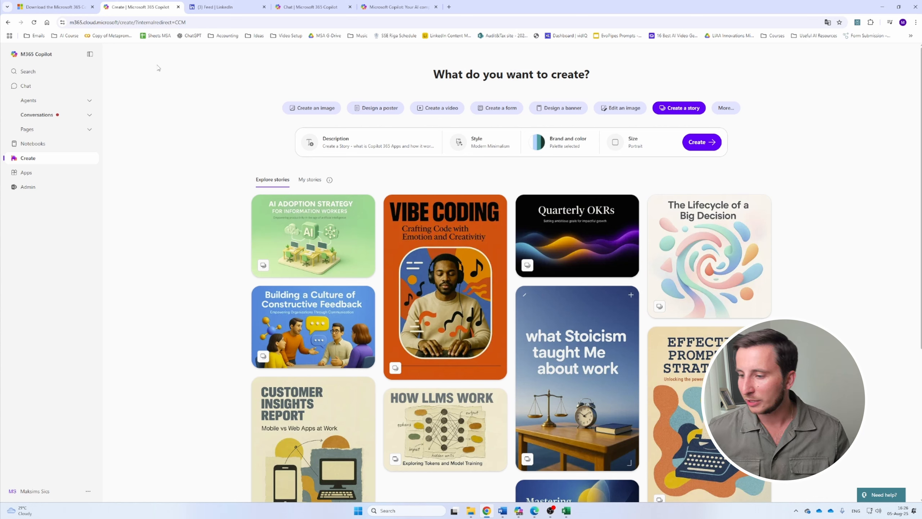
View the Copilot chat start page and return to the creation options.
click(52, 87)
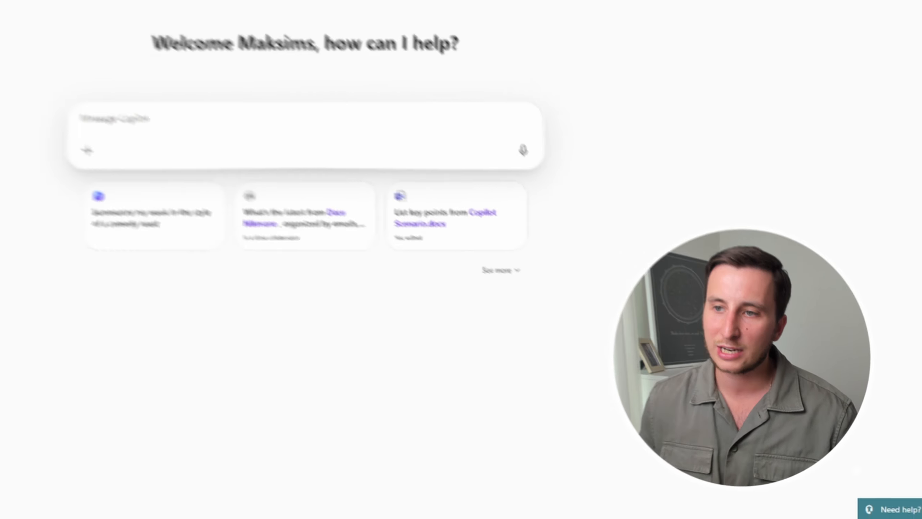
click(47, 160)
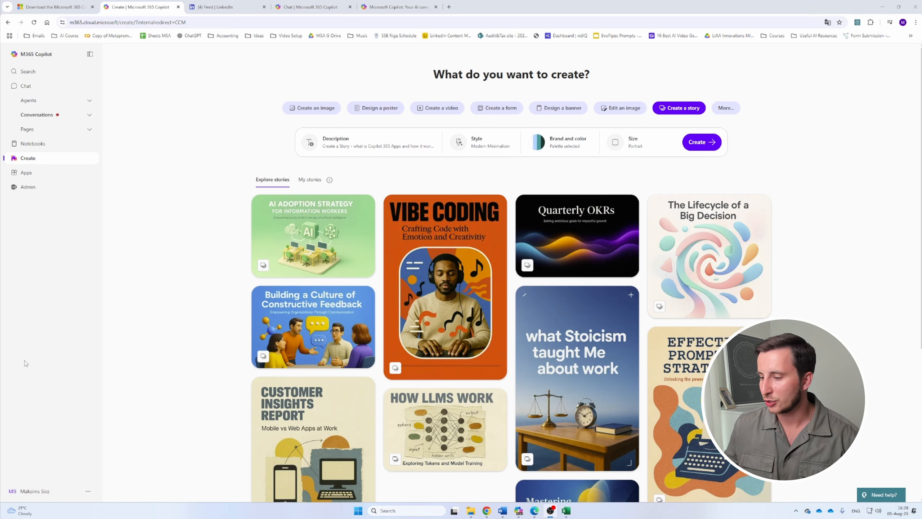
Switch to Microsoft Edge, open Copilot beside the WIRED article and ask what the article is about, summarized in 5 bullet points.
click(533, 512)
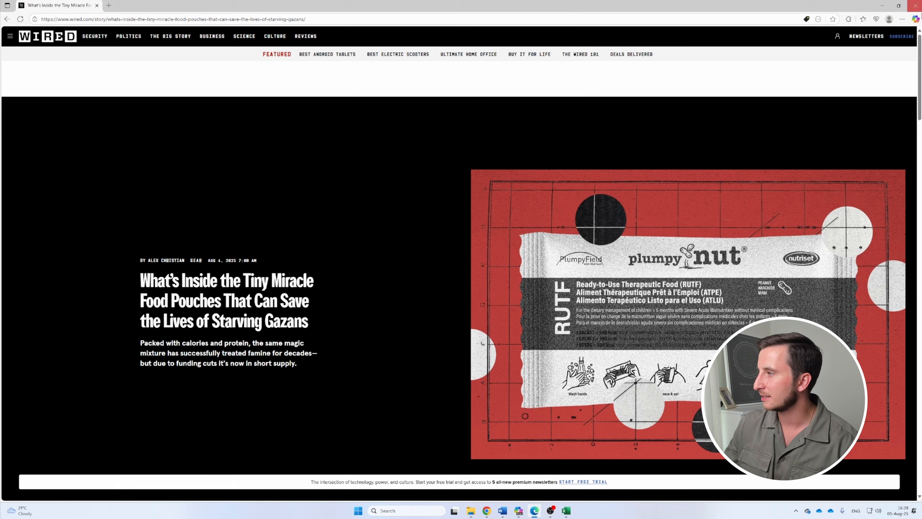
click(916, 18)
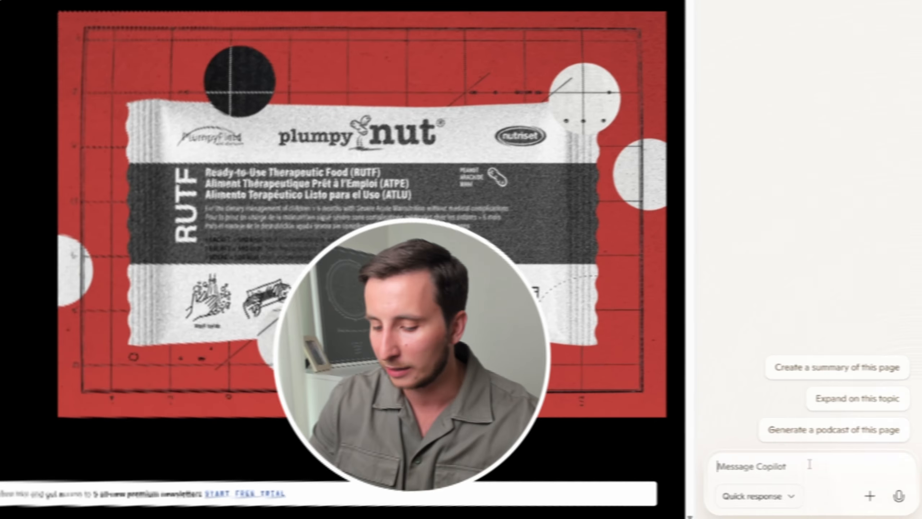
text(what is this )
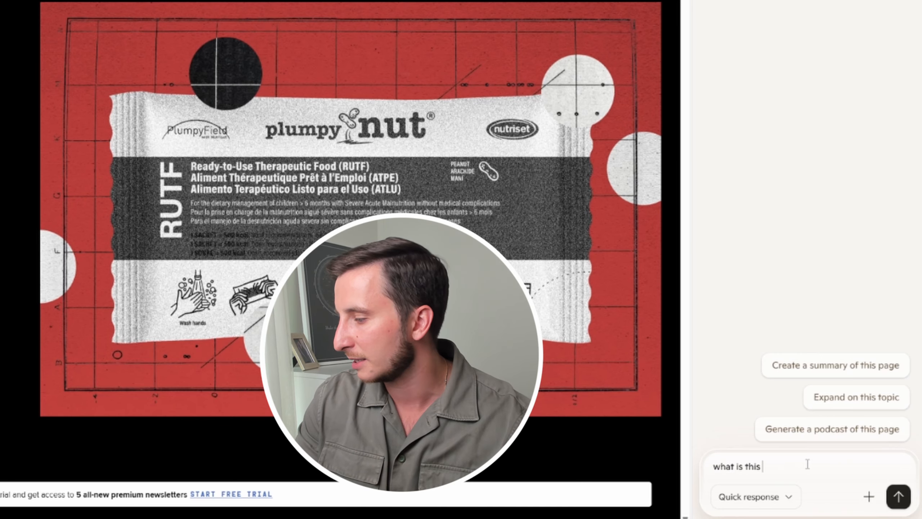
text(article about ? S)
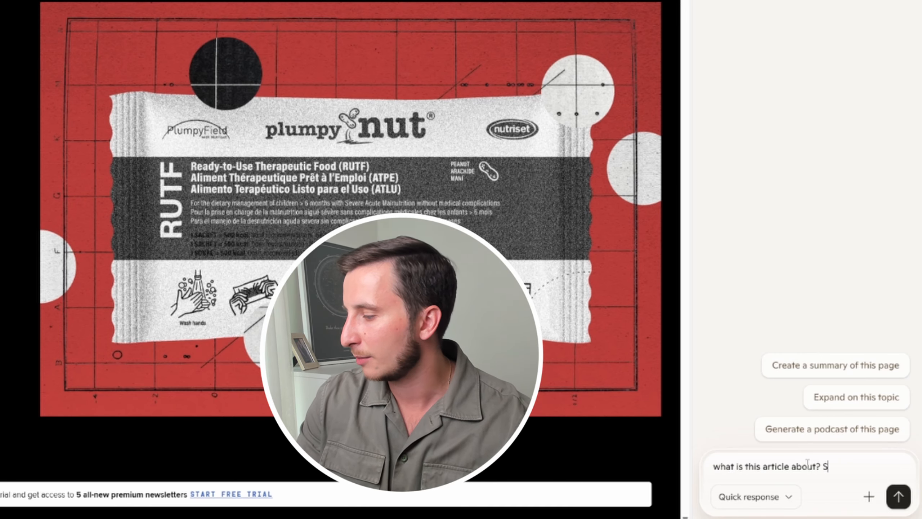
text(ummarize in 5 bulletpojnts)
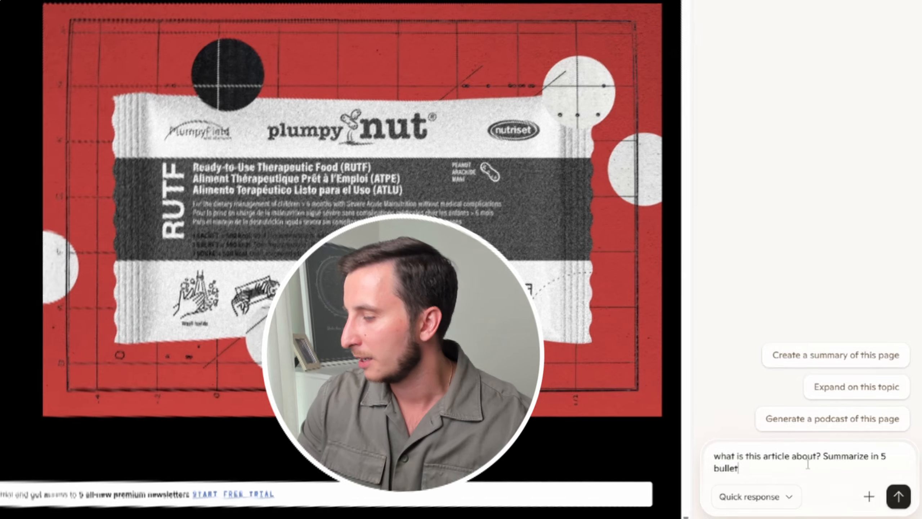
key(Return)
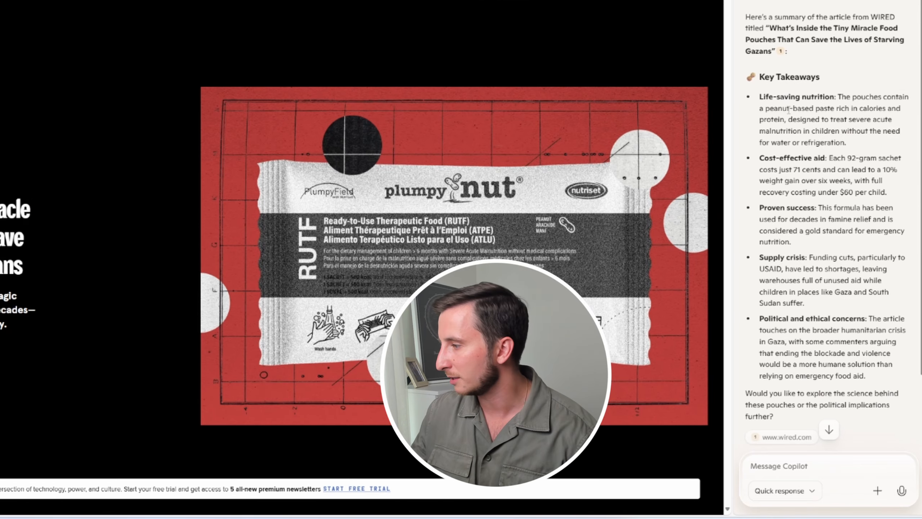
Review the article's key takeaways and inspect Copilot's response modes and attachment options, including Deep Research and Add tabs.
drag(821, 200, 904, 345)
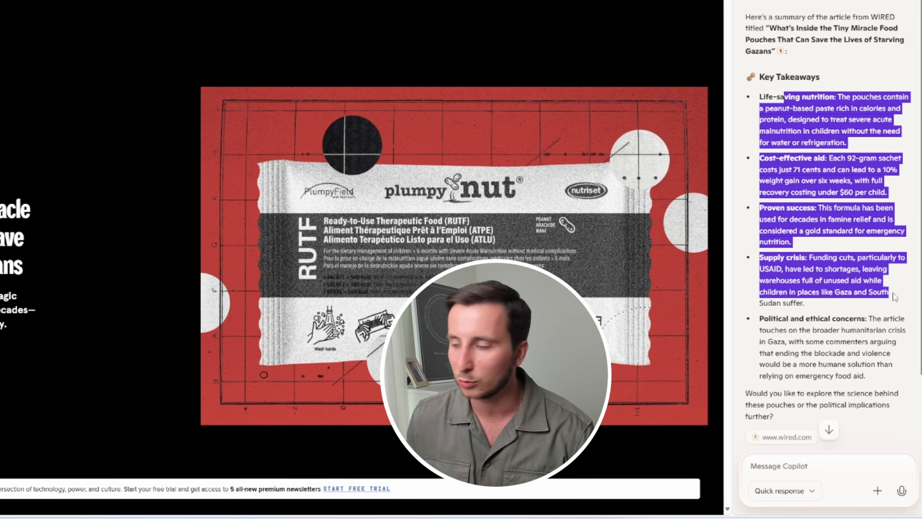
click(781, 490)
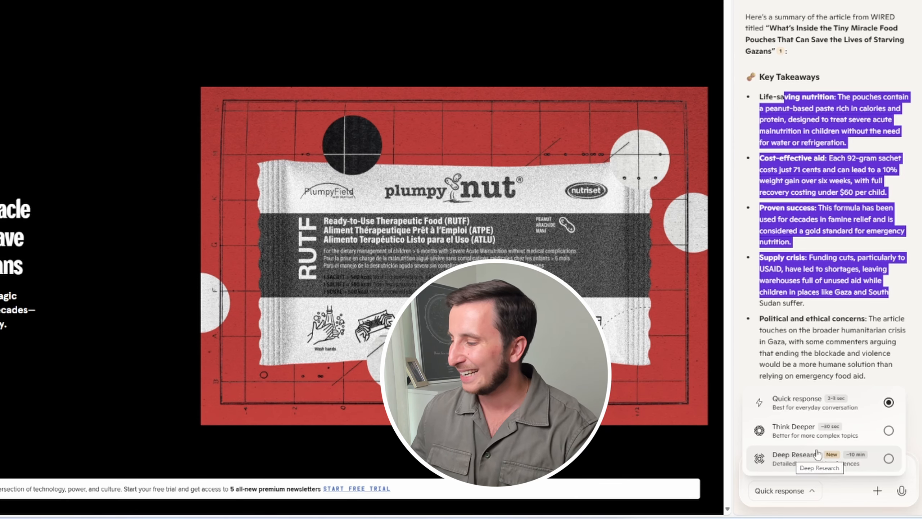
click(829, 280)
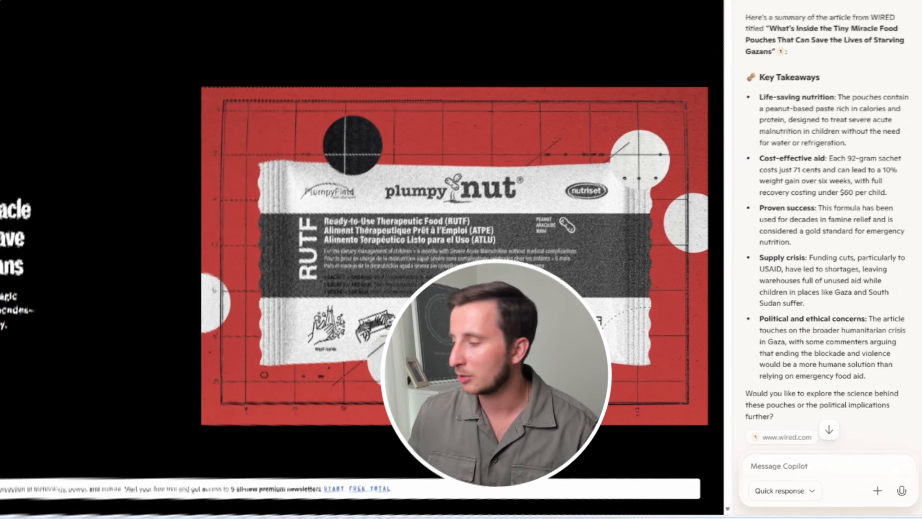
click(878, 491)
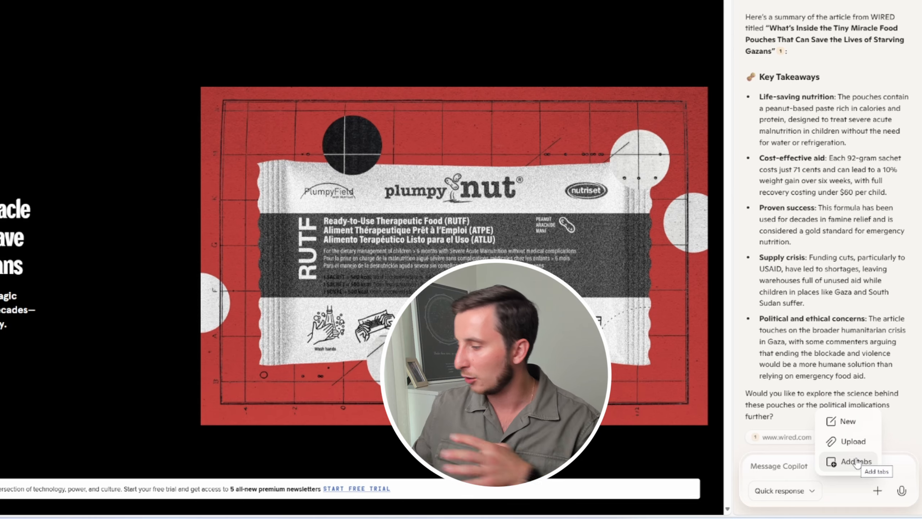
click(824, 361)
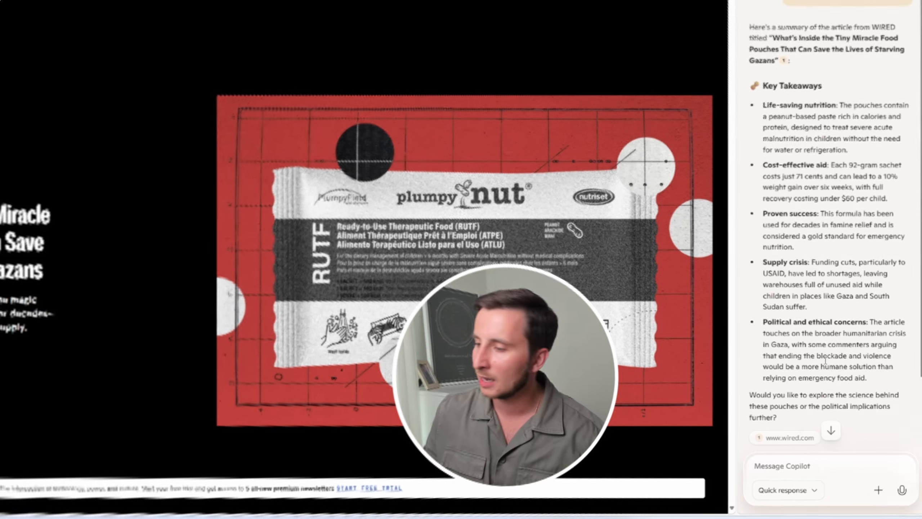